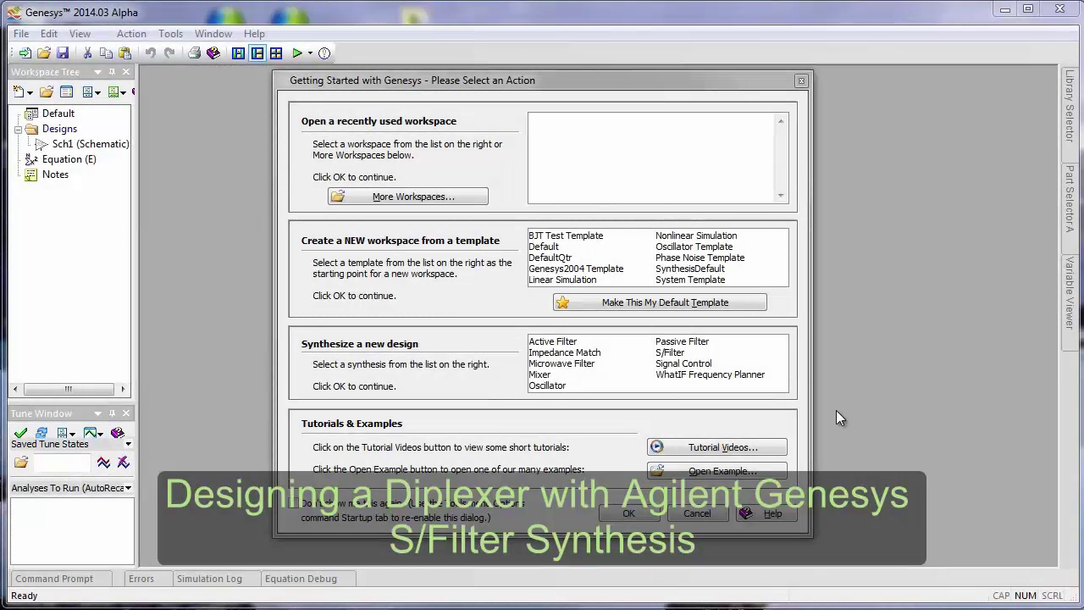
- Create a workspace from the SynthesisDefault template and add a 'Low Pass' folder
double_click(699, 270)
right_click(77, 117)
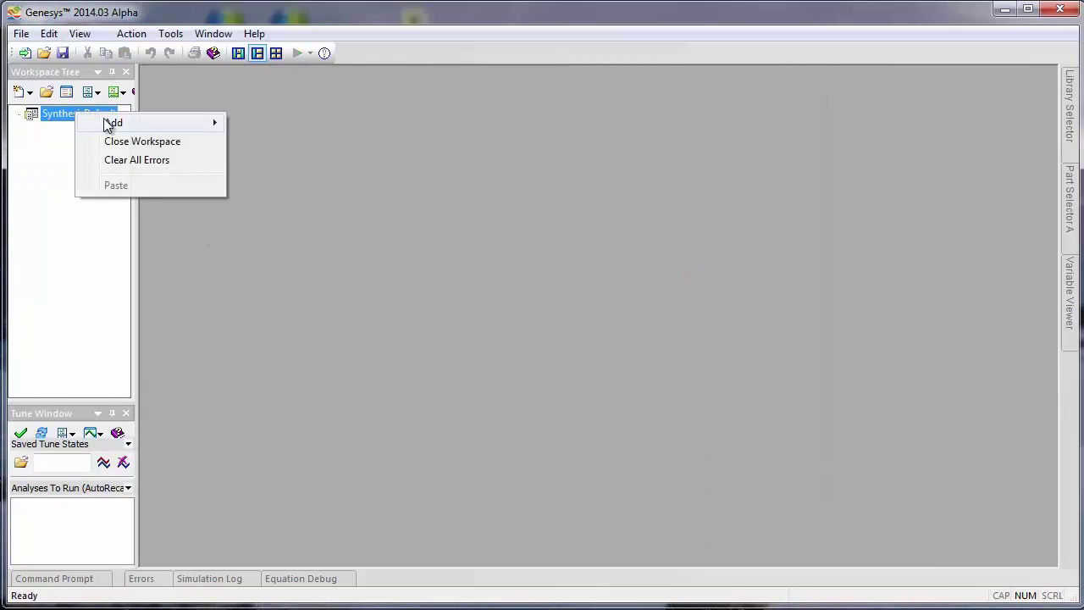
mouse_move(112, 123)
click(255, 126)
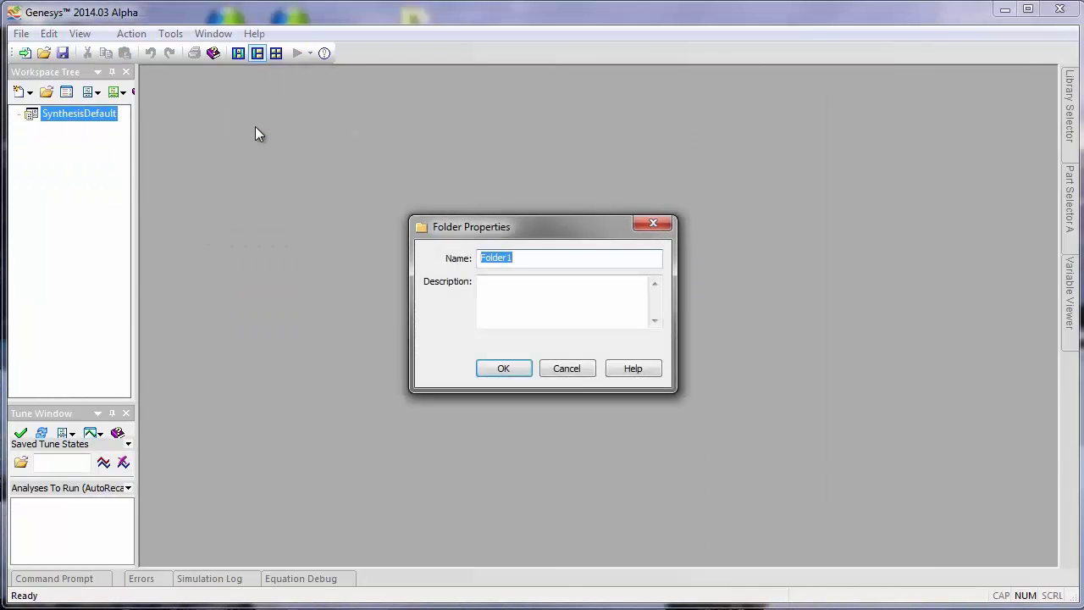
text(Low P)
text(ass)
key(Return)
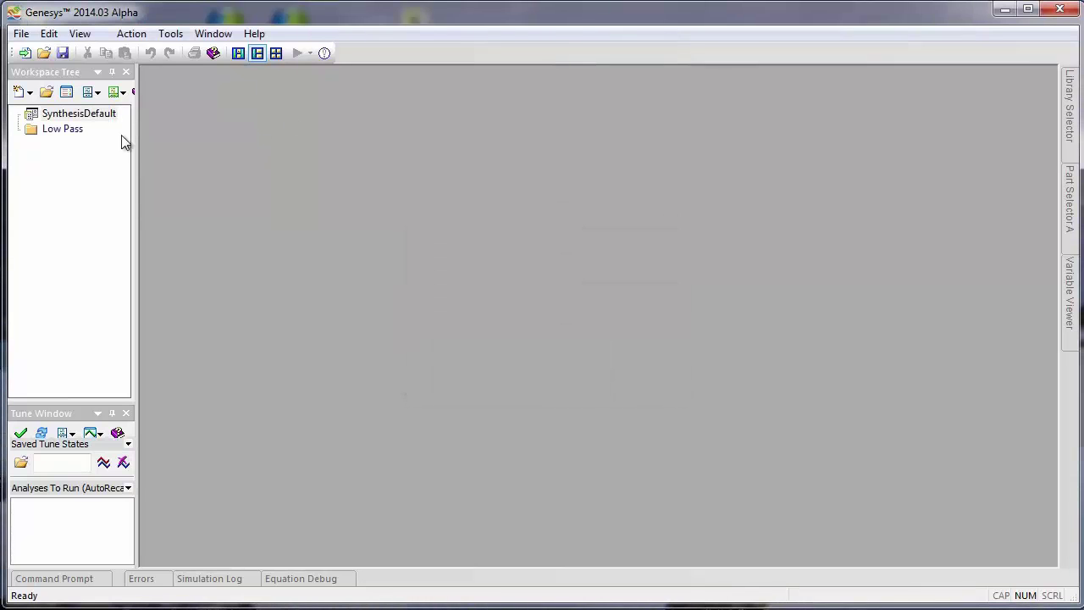
- Add two more workspace folders named 'High Pass' and 'Diplexer'
right_click(97, 117)
mouse_move(159, 131)
click(294, 129)
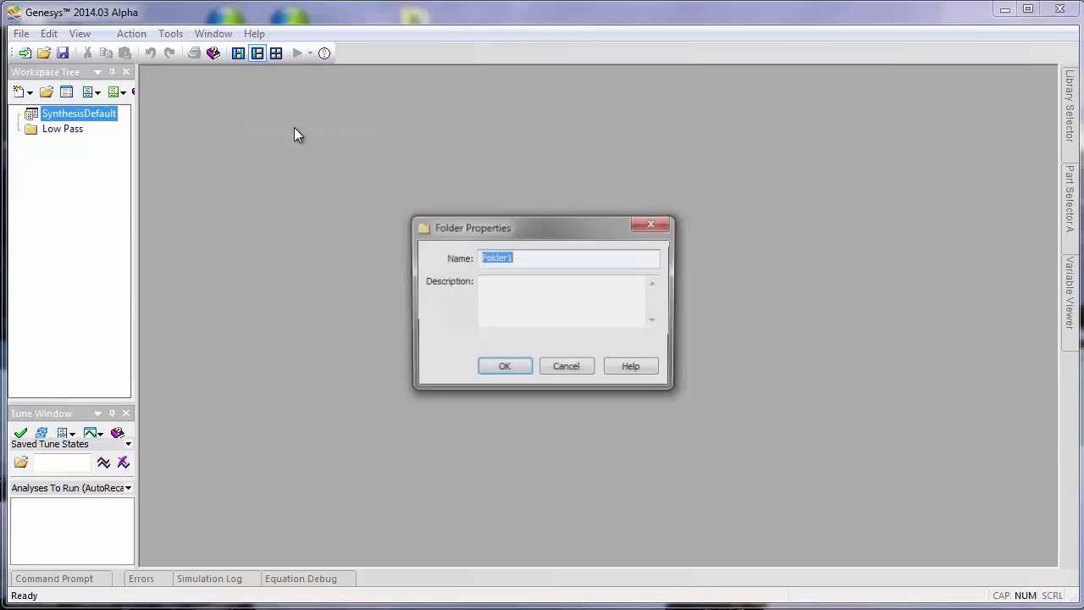
text(High P)
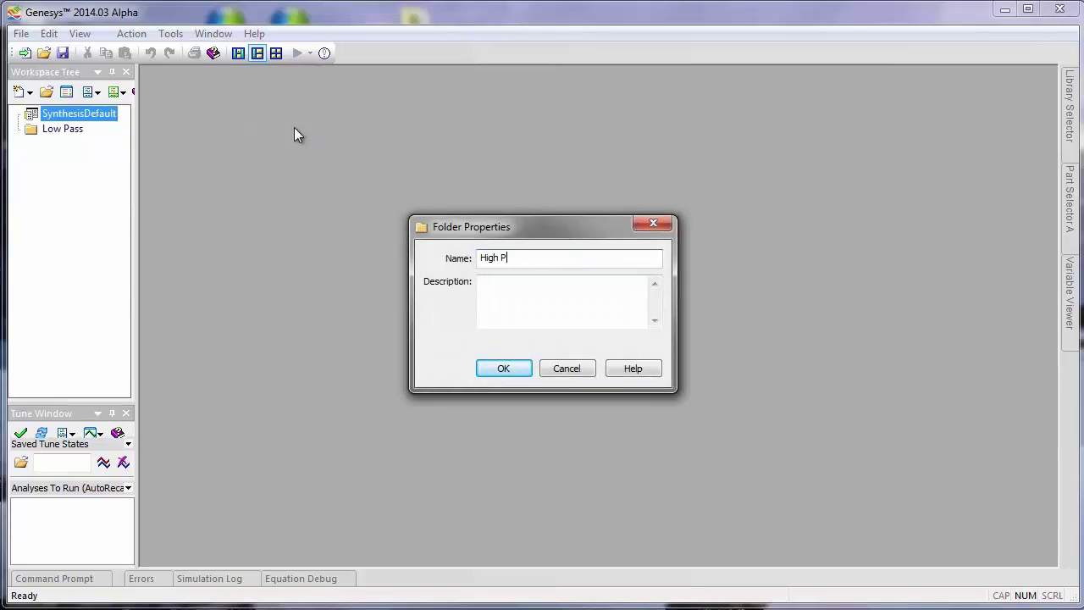
text(ass)
key(Return)
right_click(92, 116)
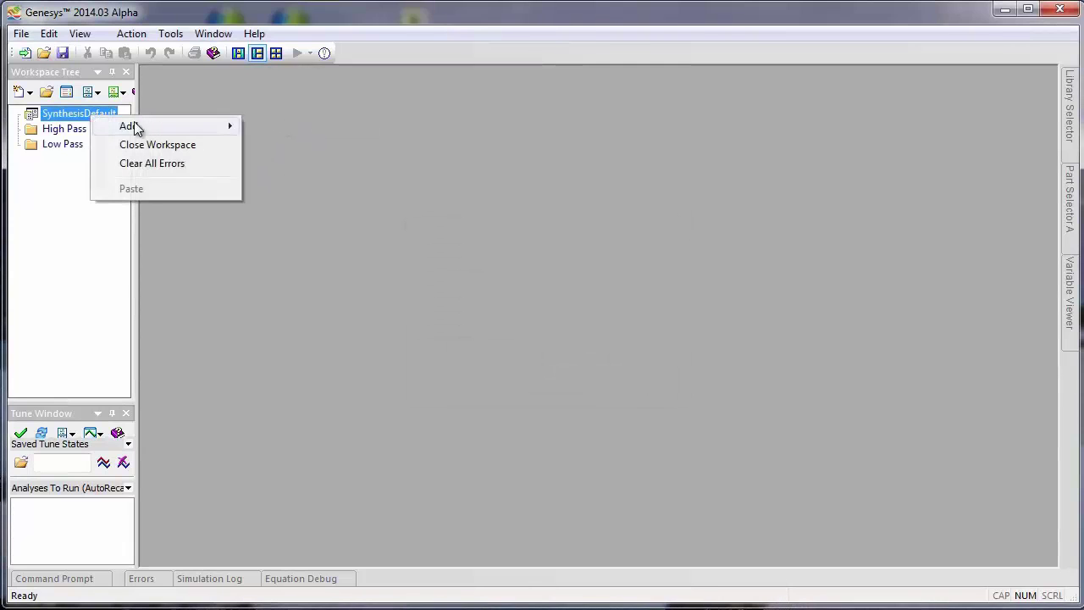
mouse_move(159, 128)
click(283, 127)
text(D)
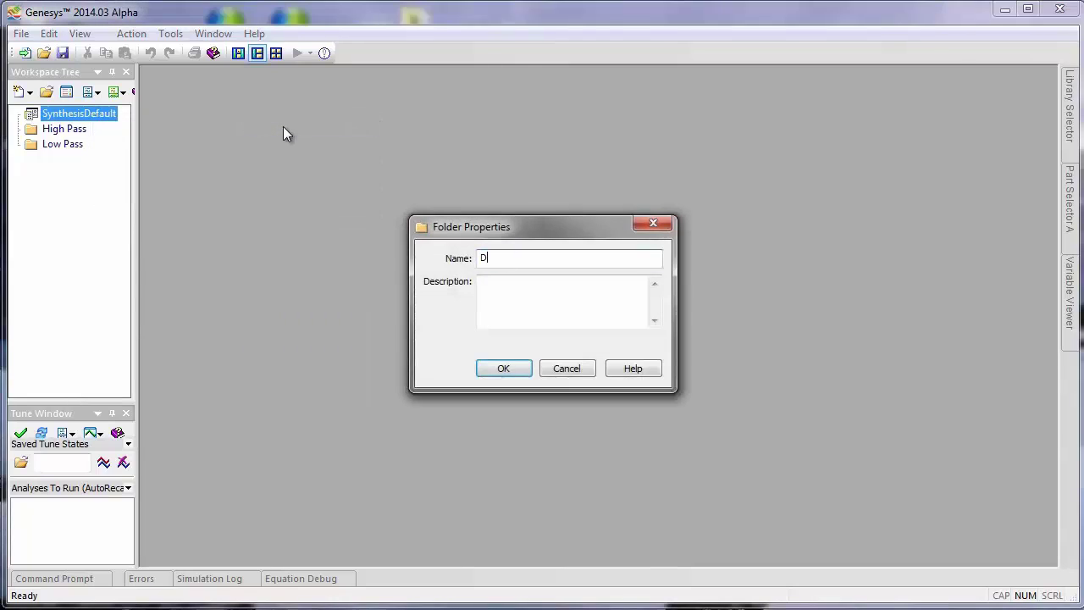
text(x)
text(r)
key(Return)
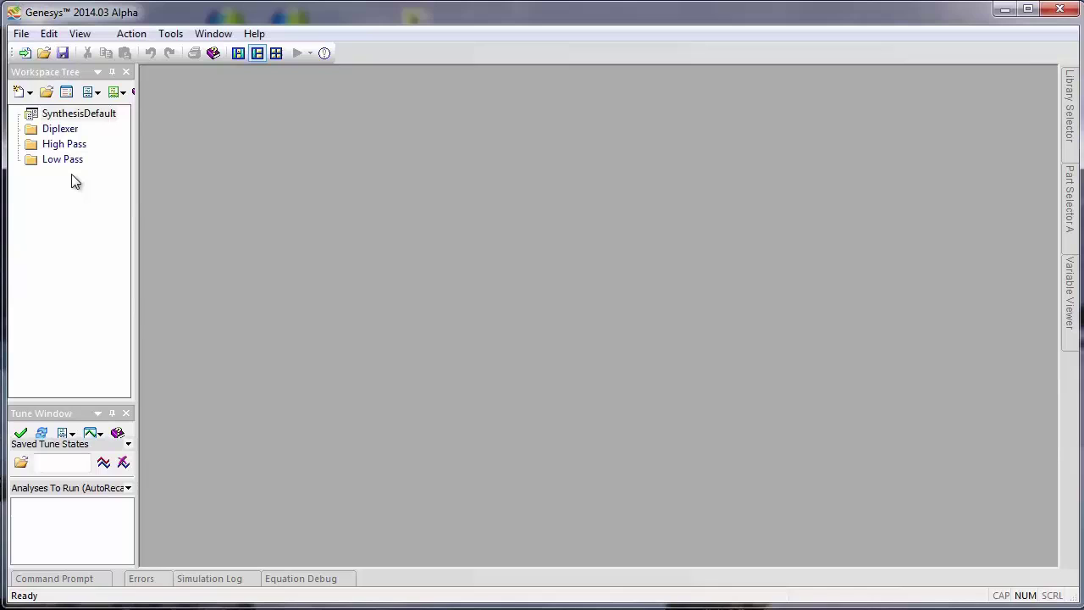
- Add an S/Filter synthesis to the Low Pass folder
right_click(68, 161)
mouse_move(121, 170)
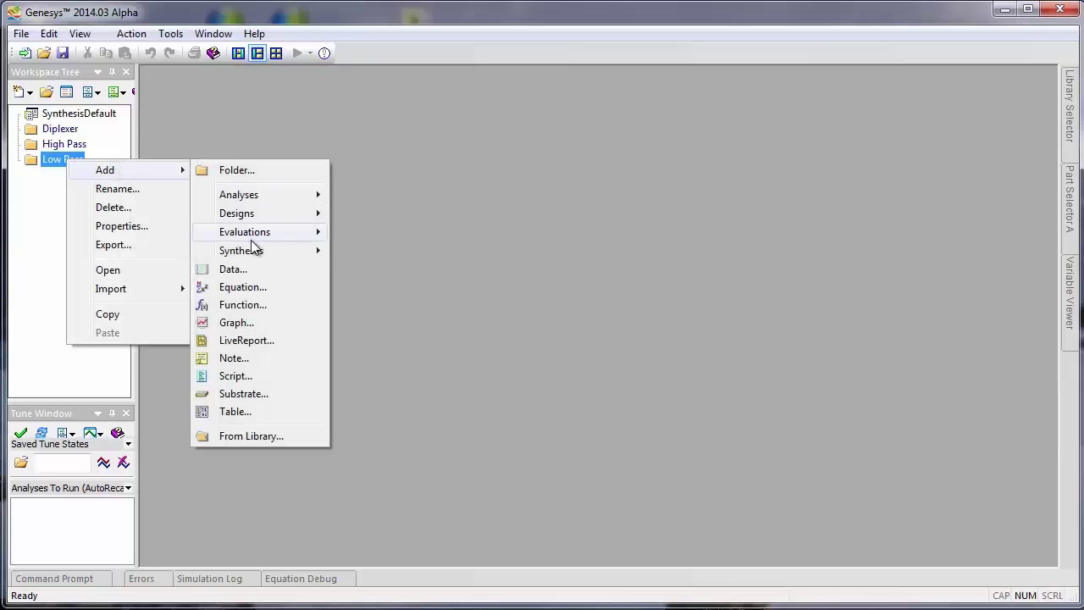
mouse_move(252, 256)
click(394, 399)
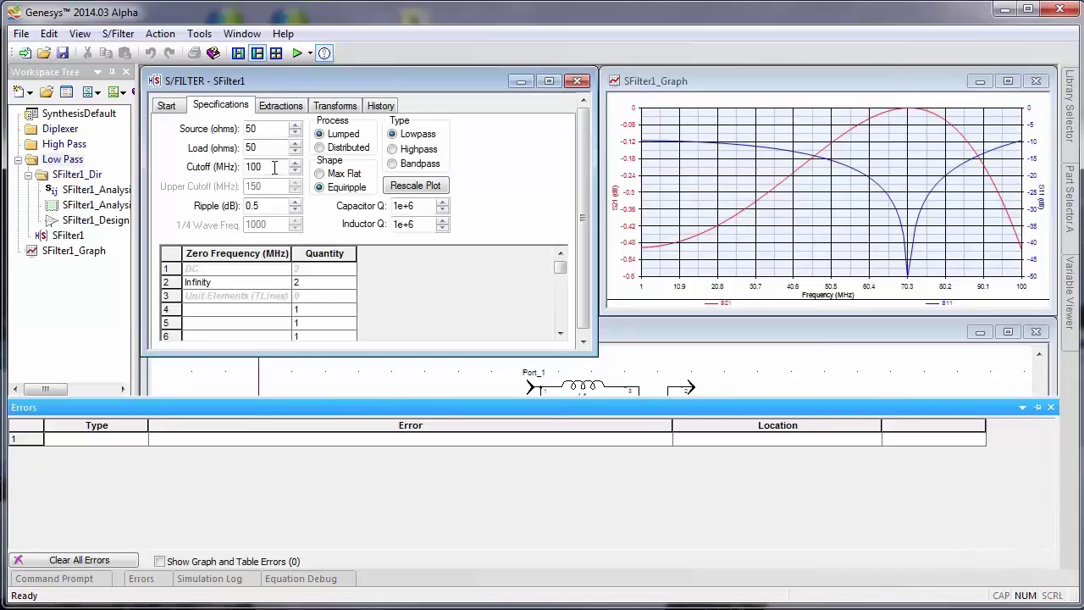
- Set the lowpass cutoff to 30 MHz, ripple to 0.1 dB and Infinity zeros to 3
drag(274, 167, 210, 170)
text(30)
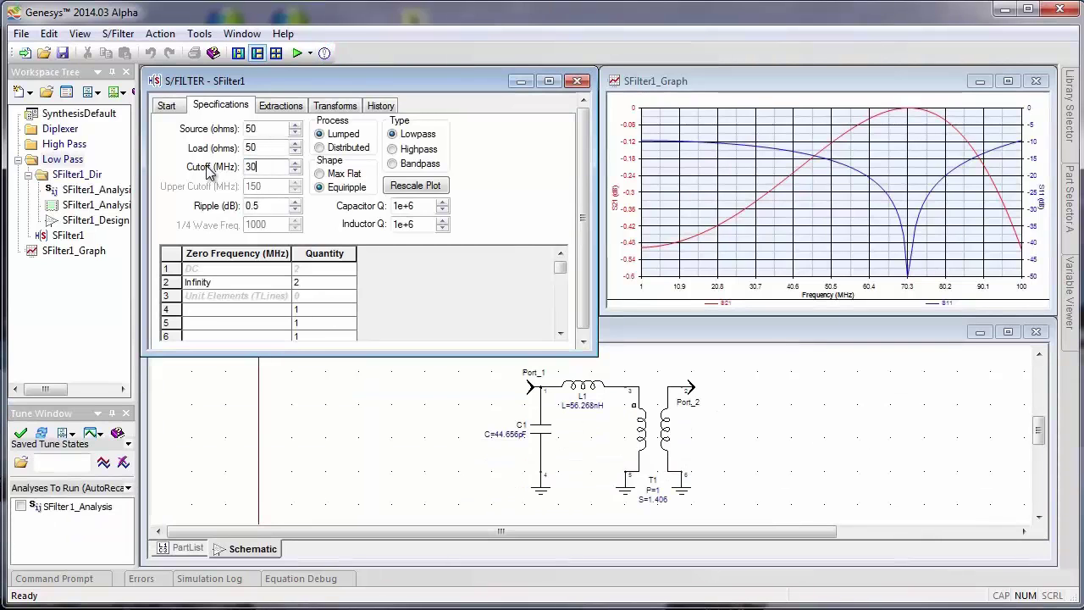
drag(271, 206, 227, 213)
text(0.1)
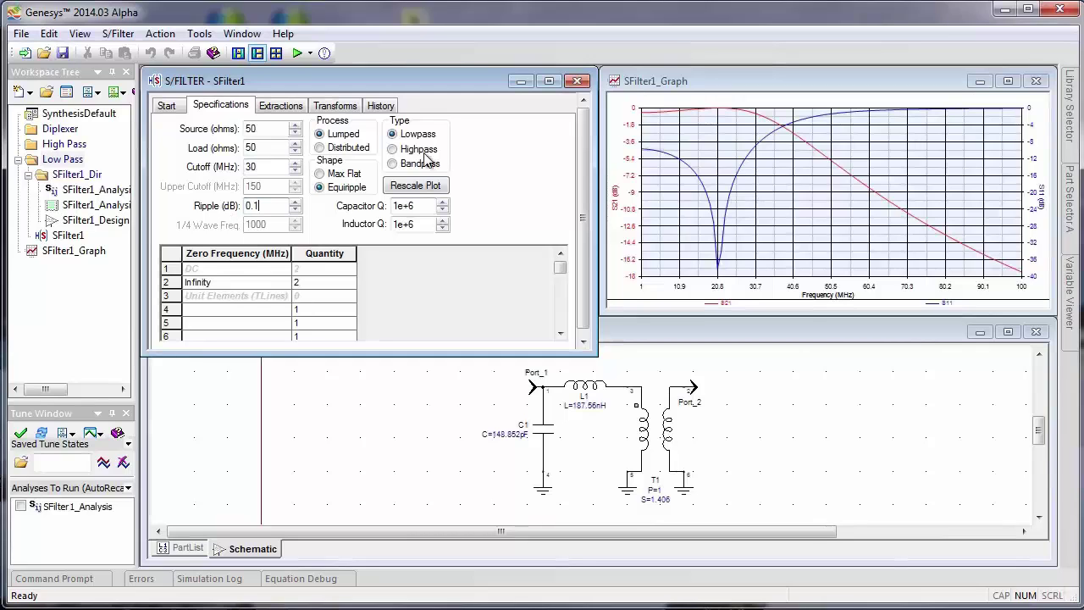
click(329, 286)
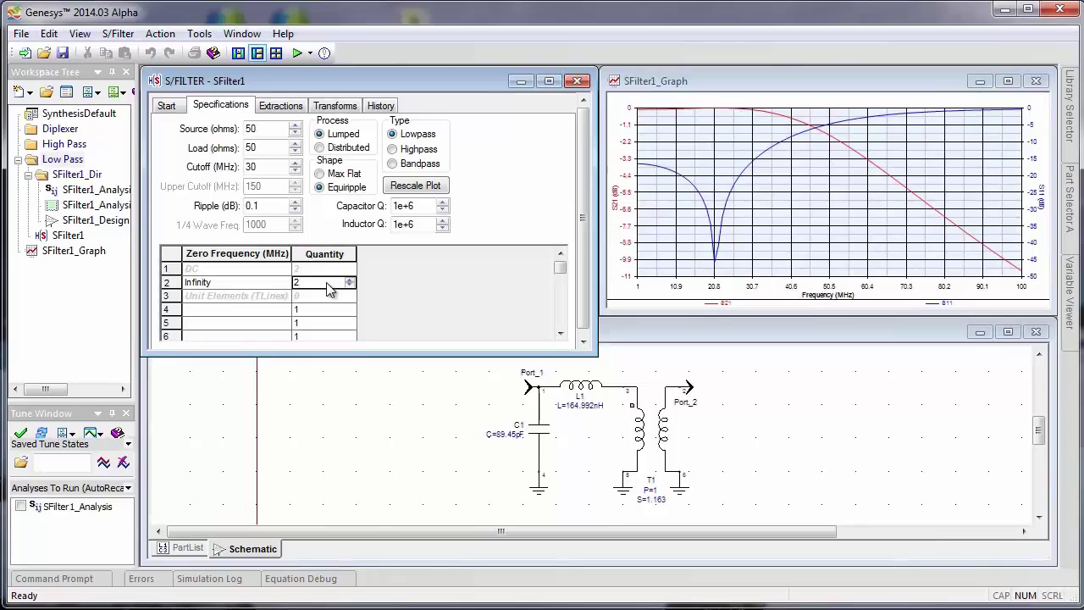
click(349, 279)
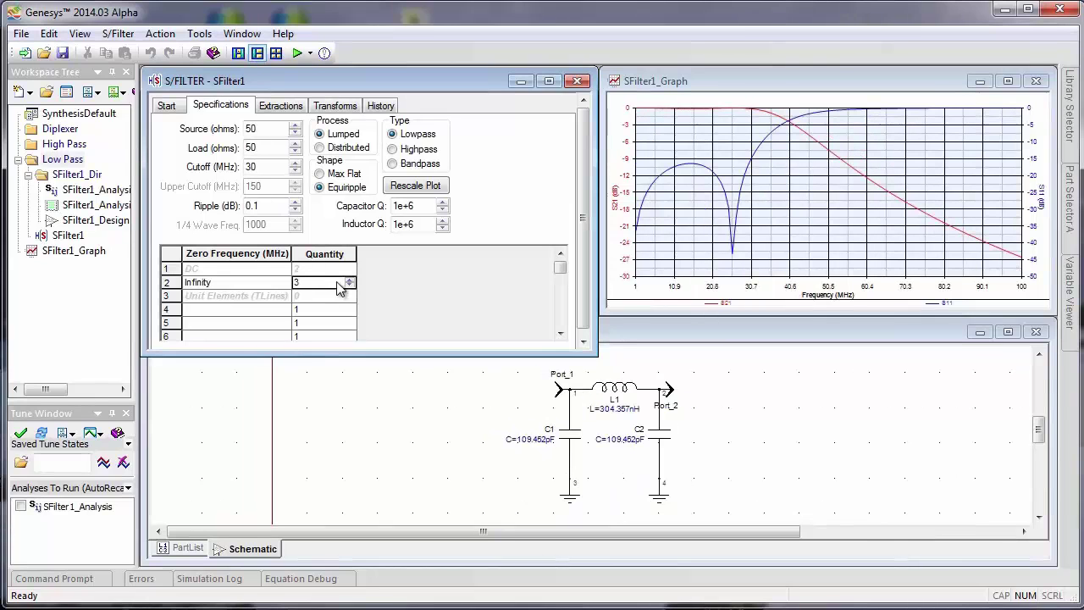
click(820, 440)
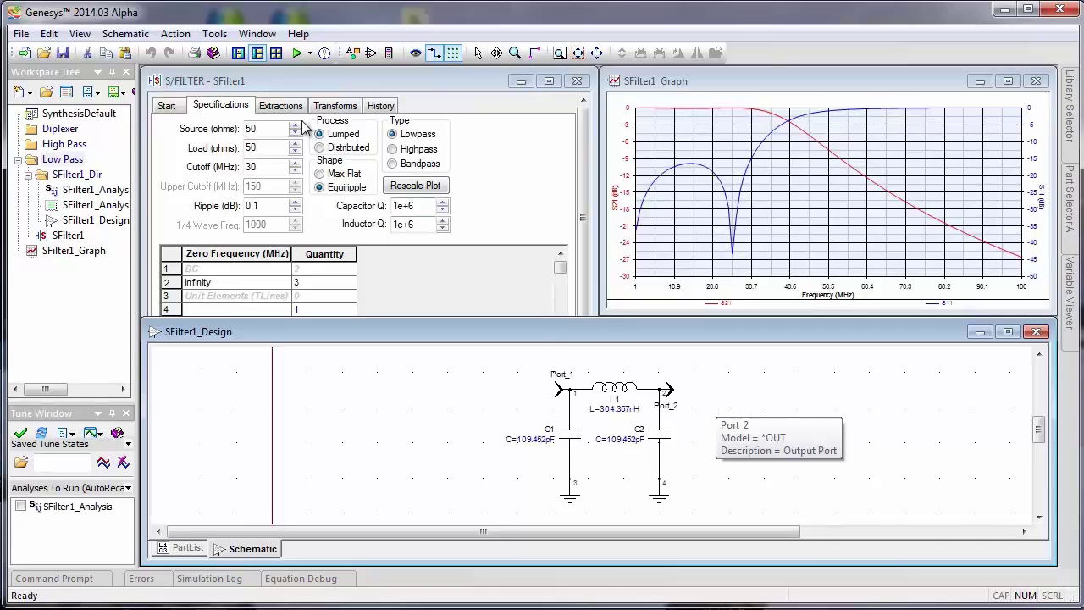
- Make the lowpass filter start with a series element, rescale its plot, and close the synthesis window
click(282, 106)
click(166, 184)
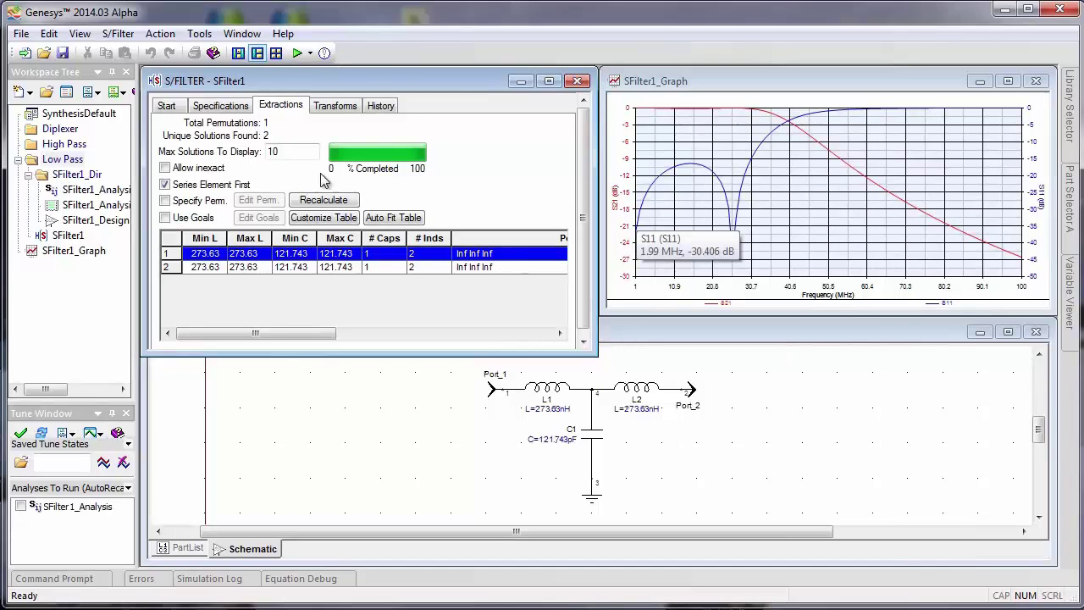
click(219, 105)
click(428, 188)
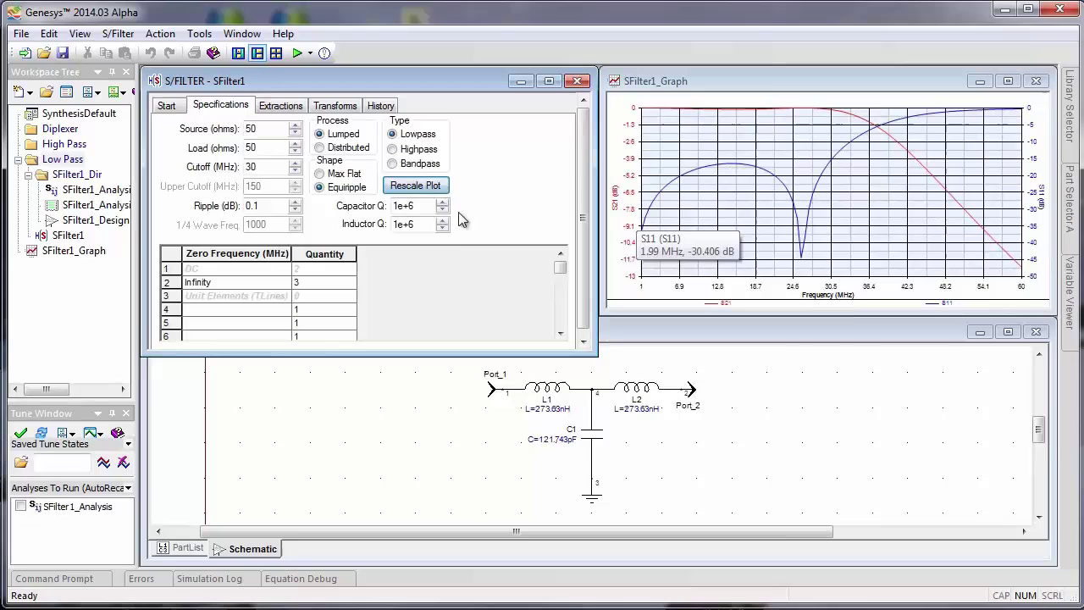
click(578, 82)
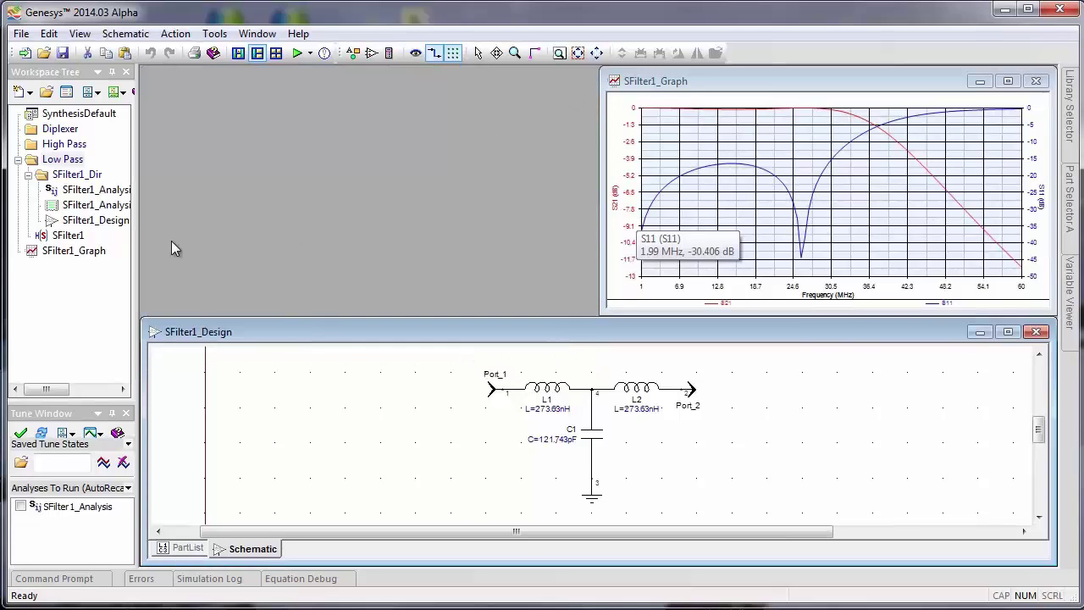
- Add a second S/Filter synthesis, SFilter2, to the High Pass folder
right_click(68, 145)
mouse_move(115, 161)
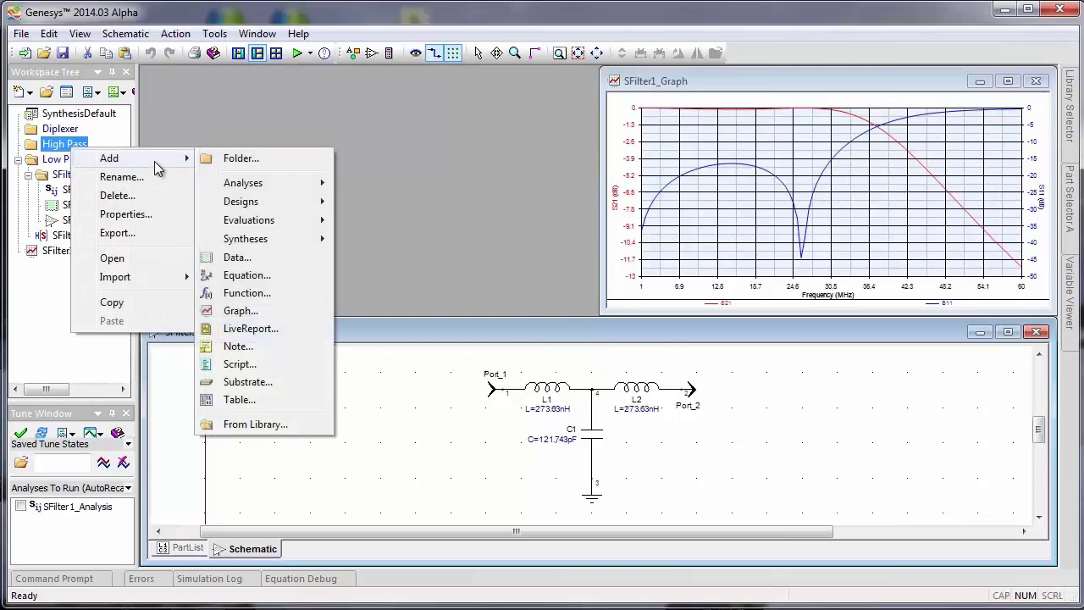
mouse_move(262, 239)
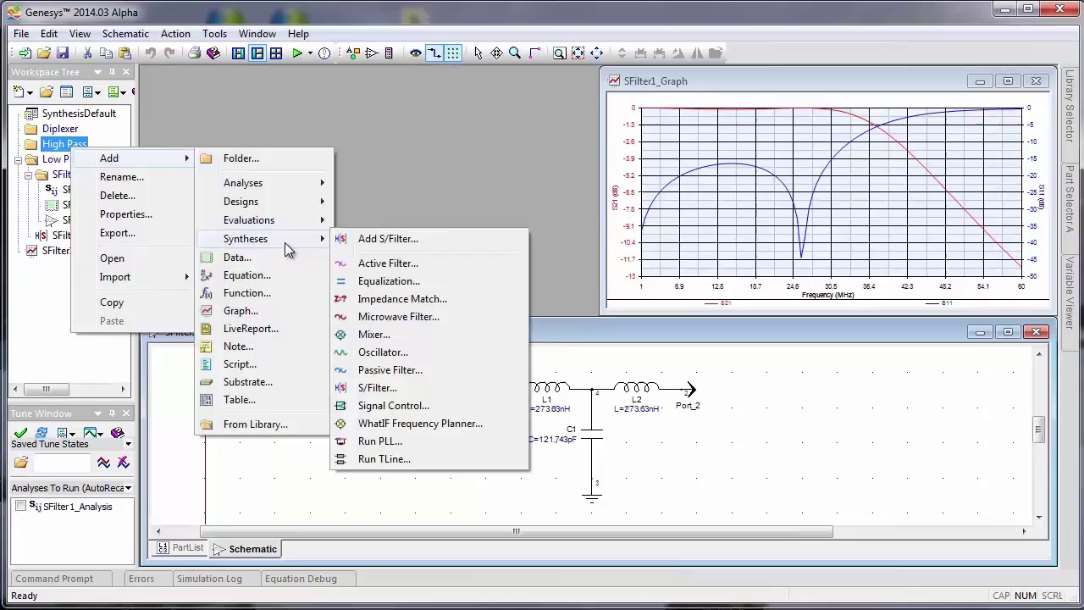
click(377, 387)
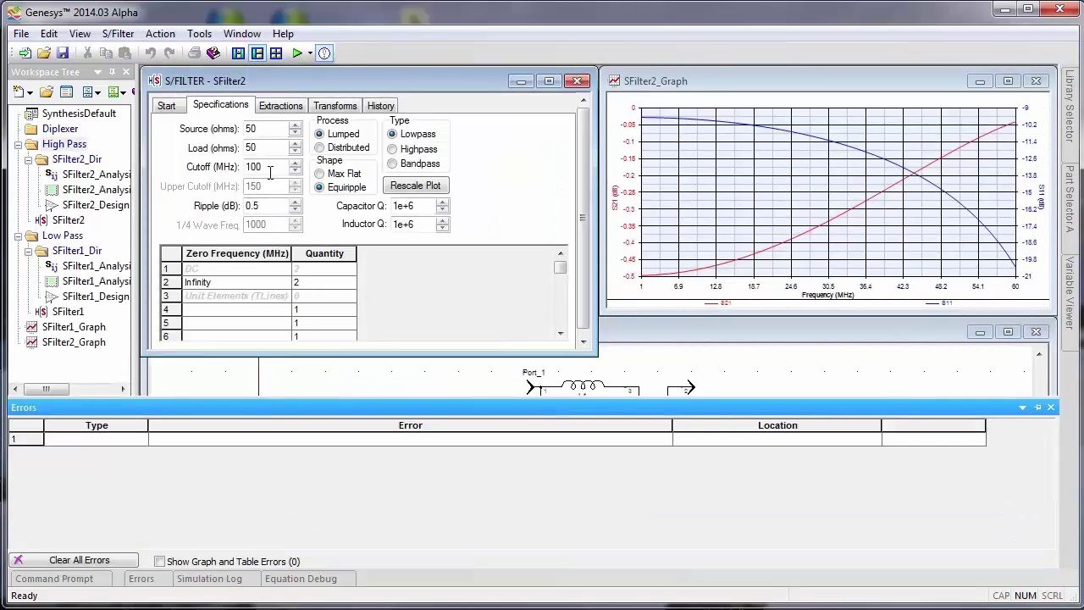
- Set SFilter2 to highpass with 50 MHz cutoff, 0.1 dB ripple and 3 zeros at DC
click(260, 166)
text(50)
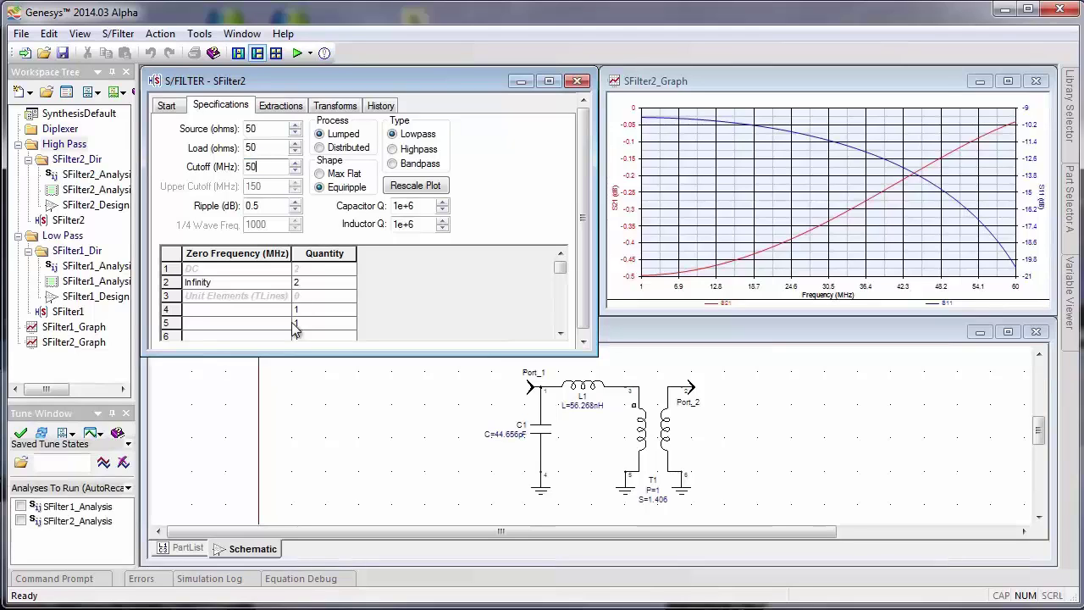
click(393, 149)
text(0.1)
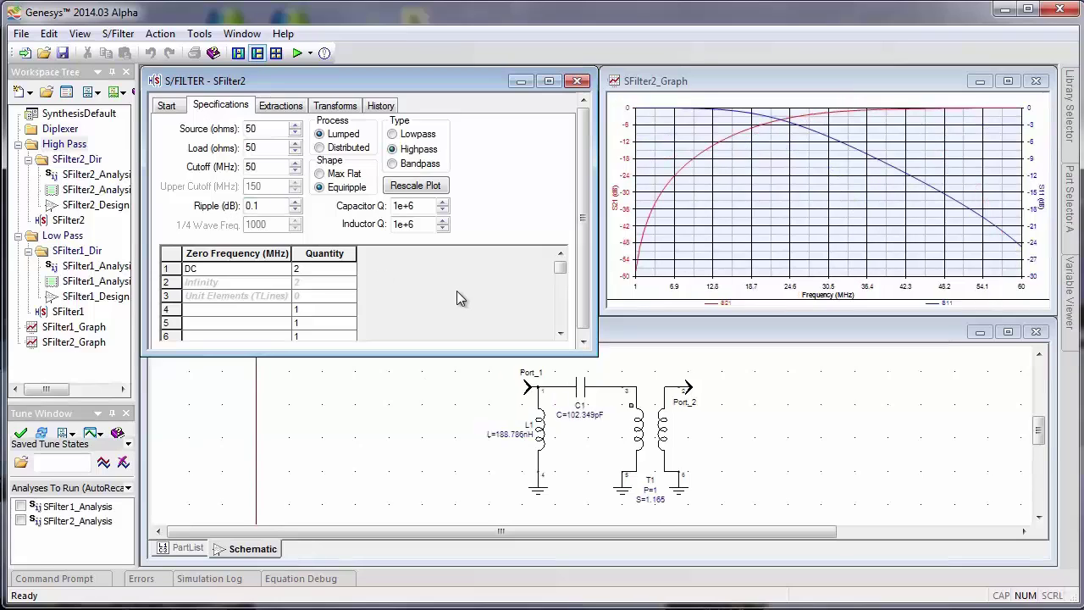
click(319, 269)
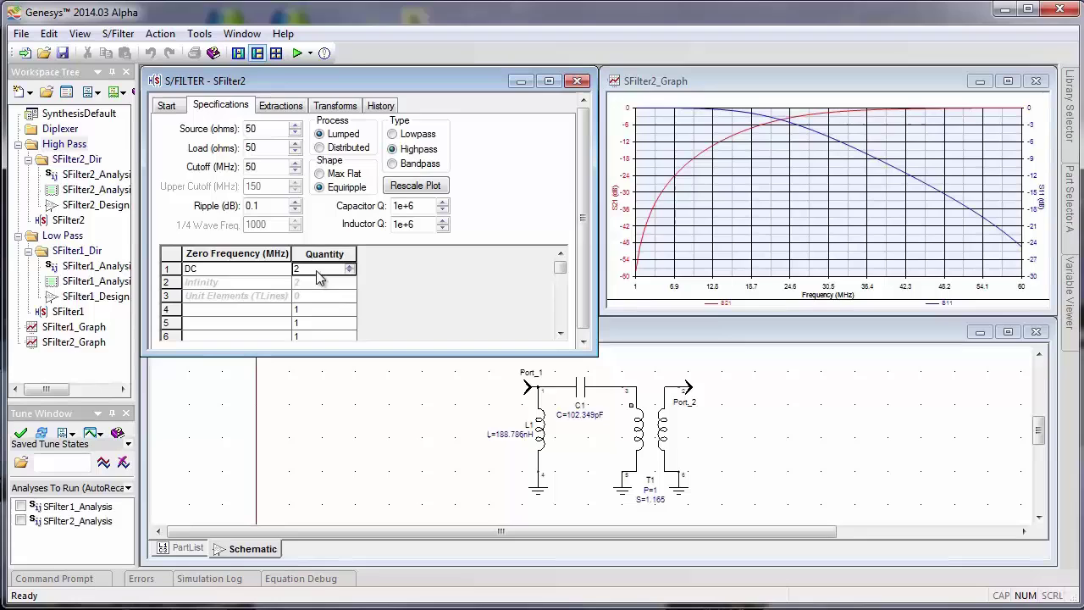
text(3)
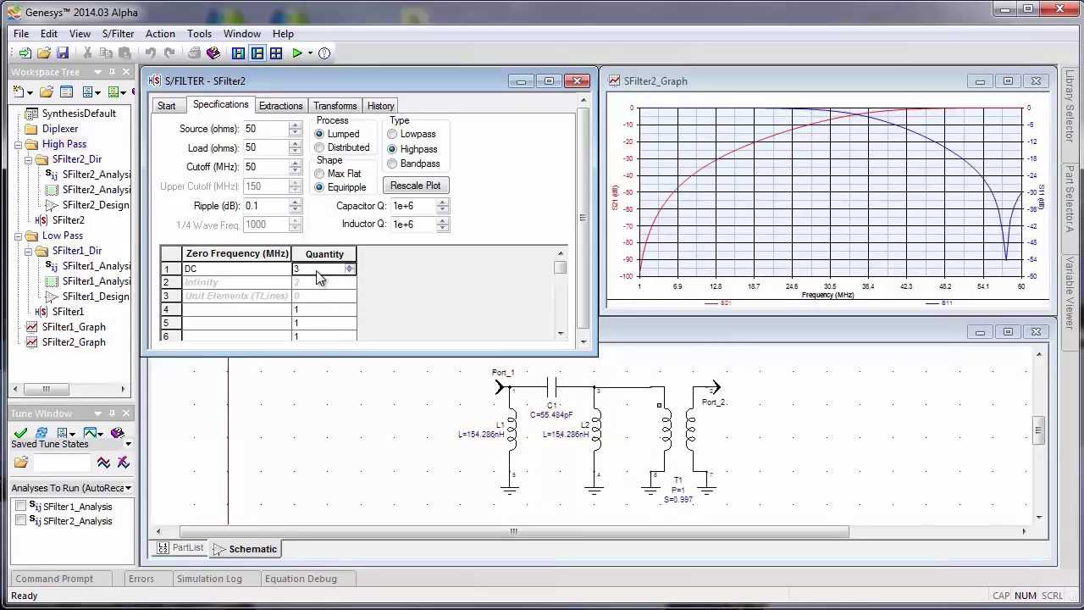
click(848, 430)
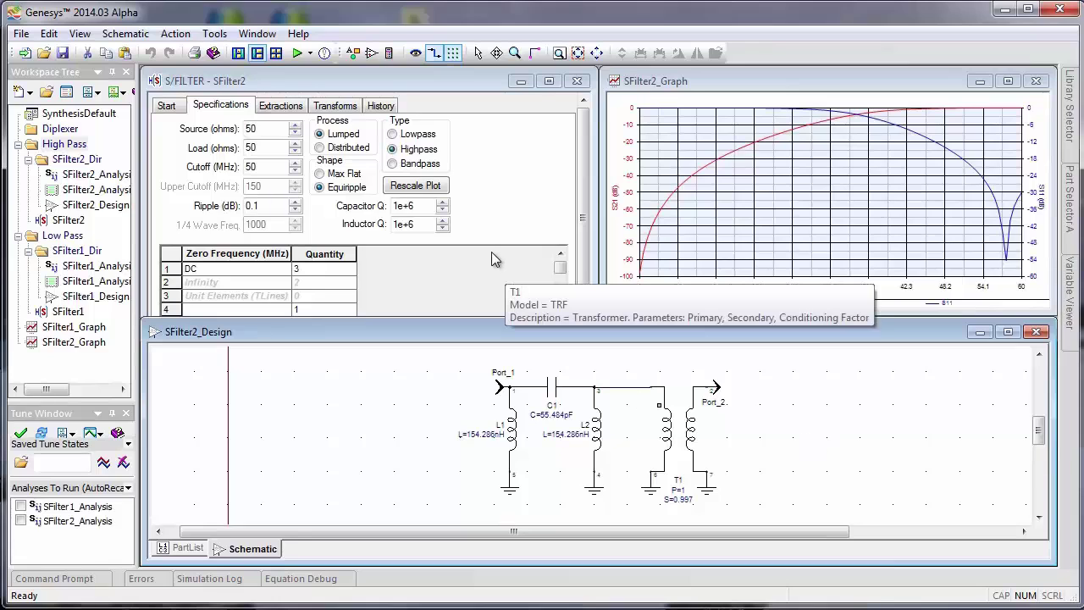
- Remove the transformer from the SFilter2 highpass design
click(335, 107)
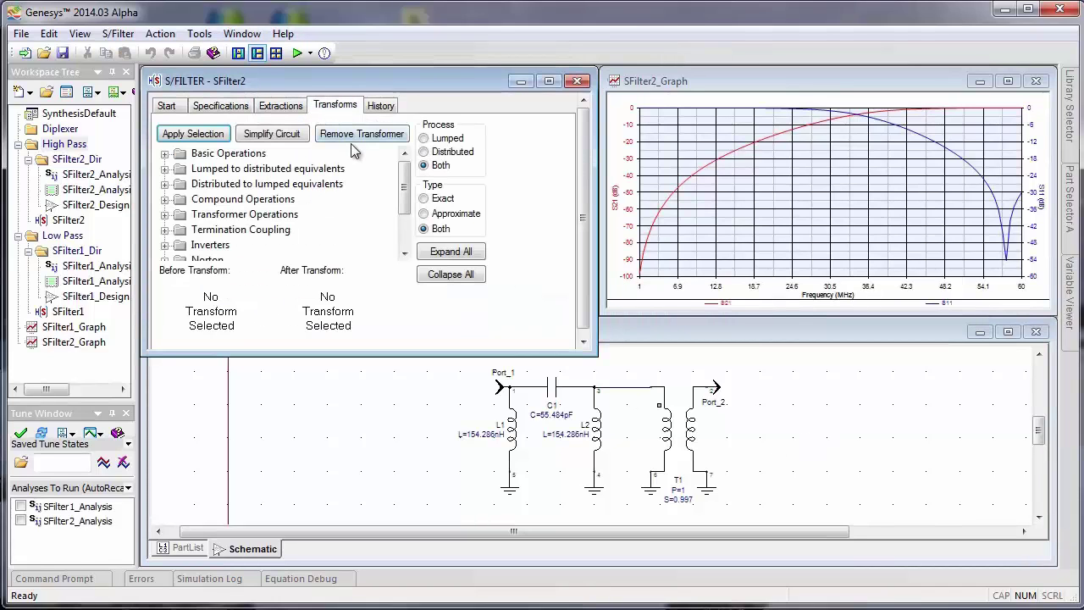
click(366, 135)
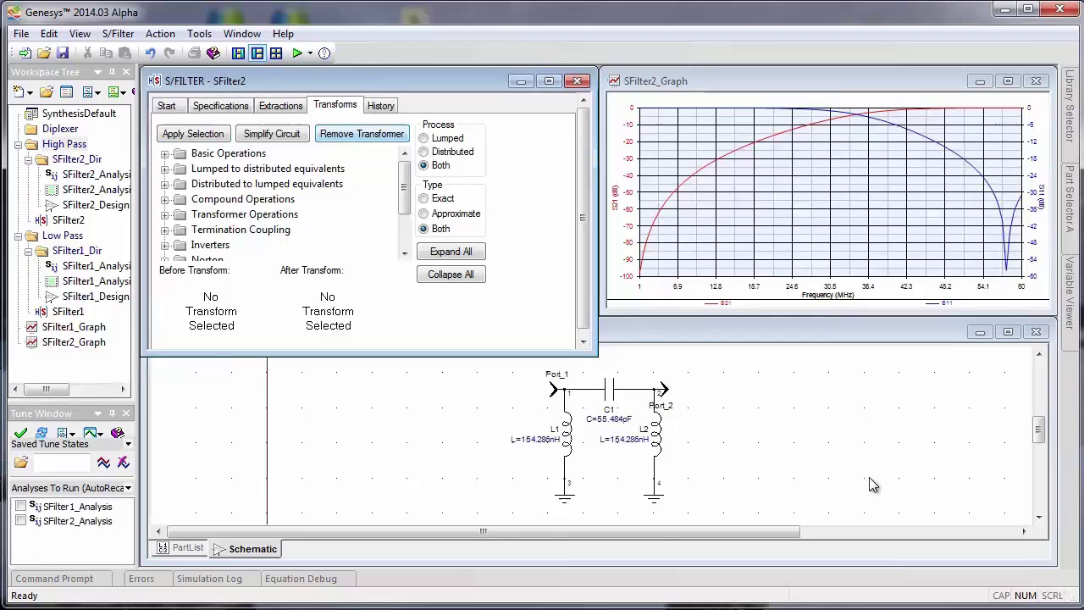
click(844, 465)
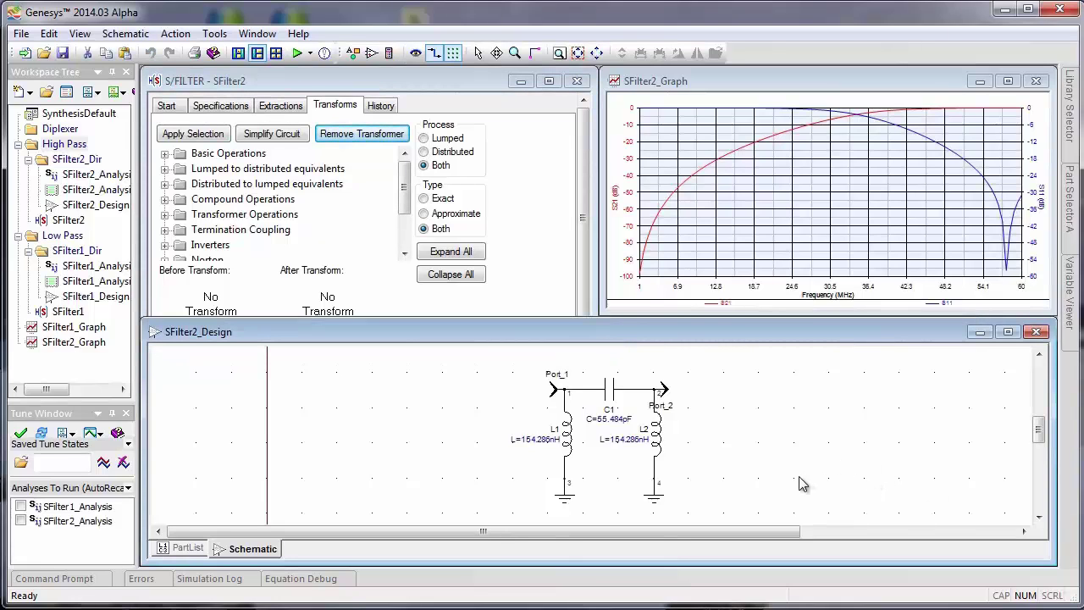
- Make SFilter2 start with a series element (61.714 pF, 138.71 nH, 61.714 pF) and close the synthesis window
click(269, 108)
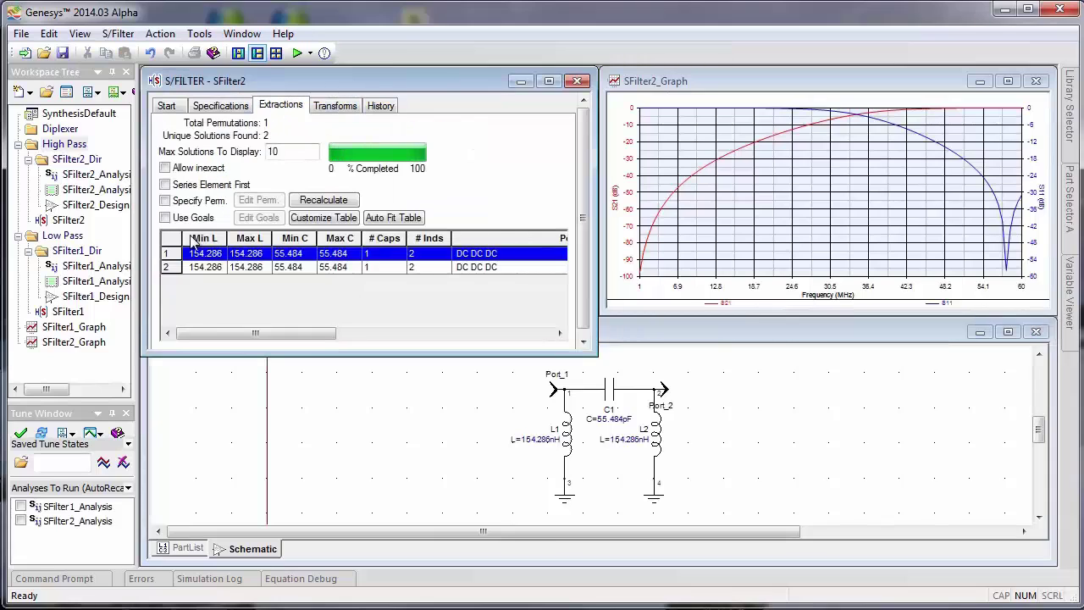
click(166, 185)
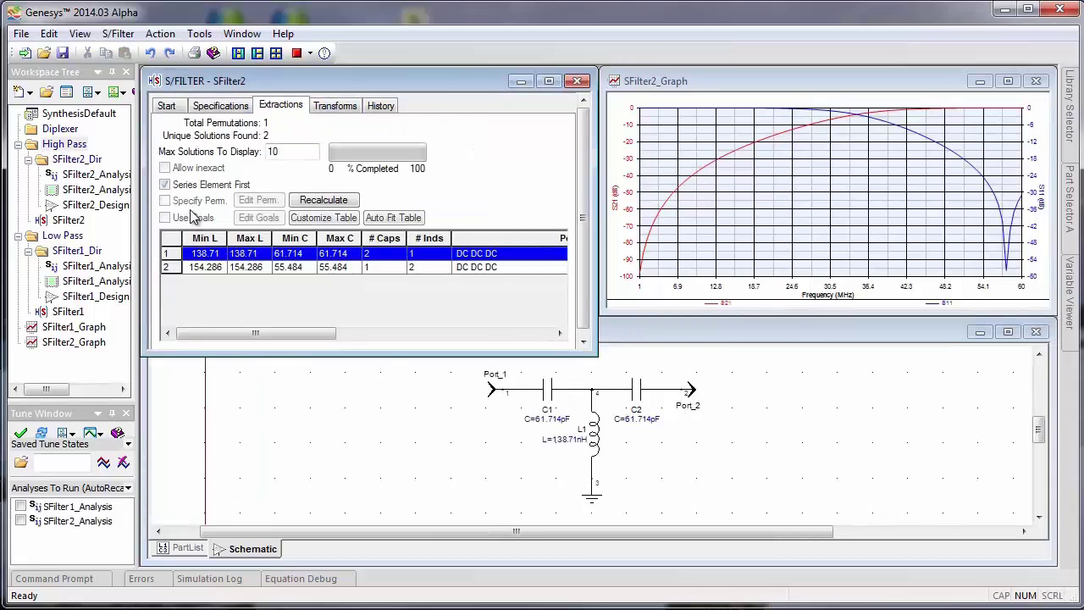
click(779, 437)
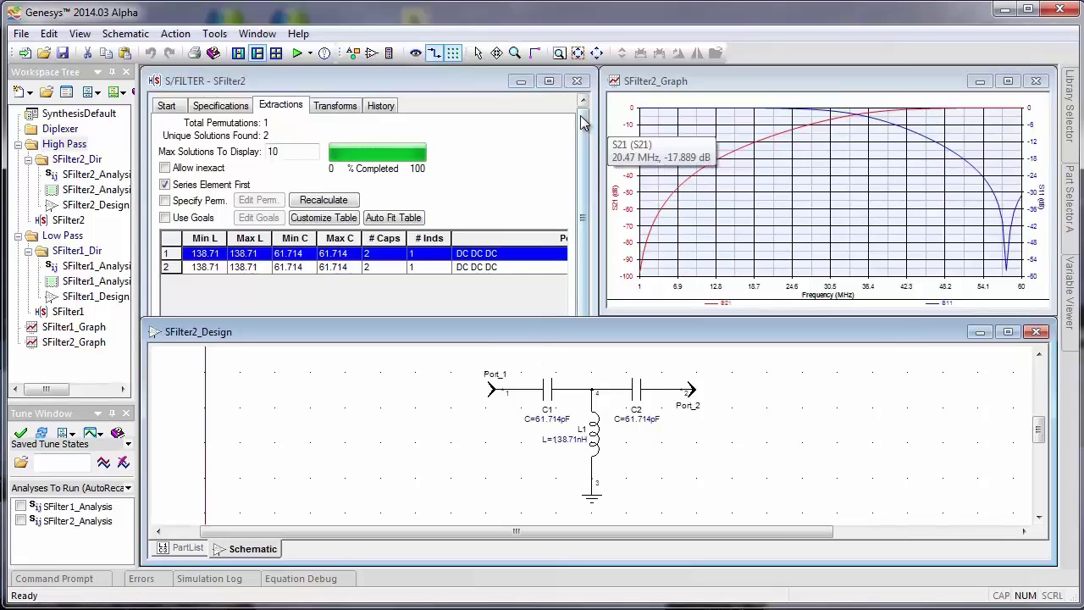
click(579, 81)
- Add a Design1 schematic to the Diplexer folder and move and shrink its window
right_click(76, 131)
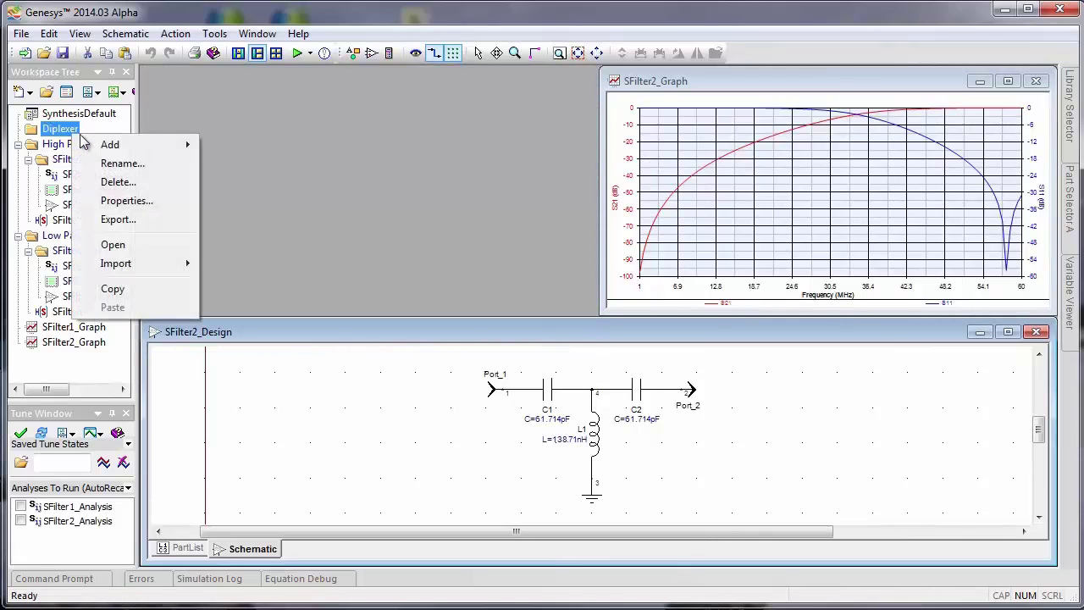
mouse_move(127, 148)
mouse_move(308, 187)
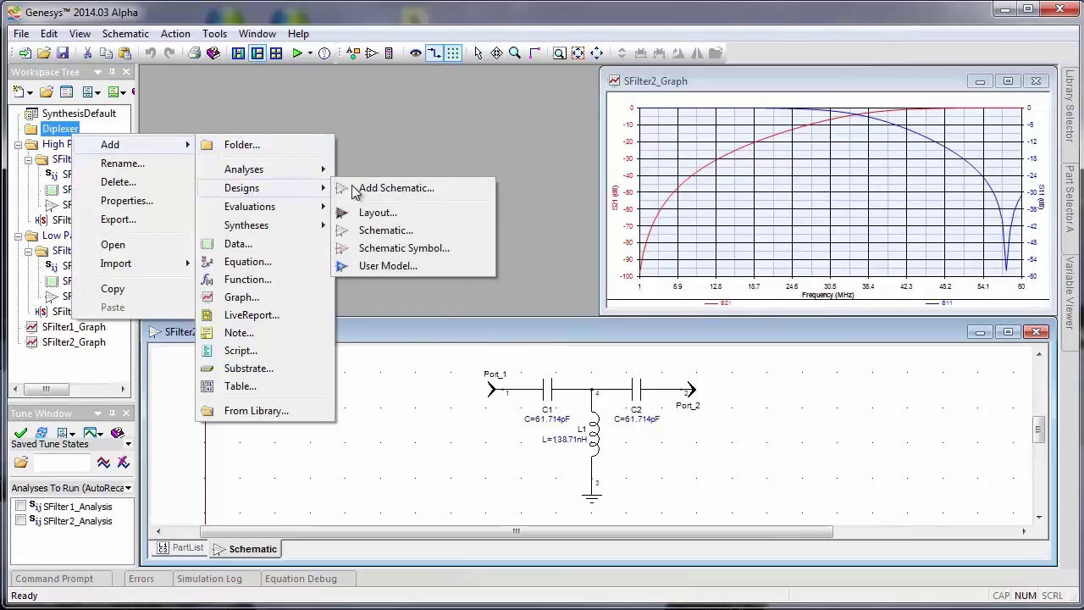
click(413, 188)
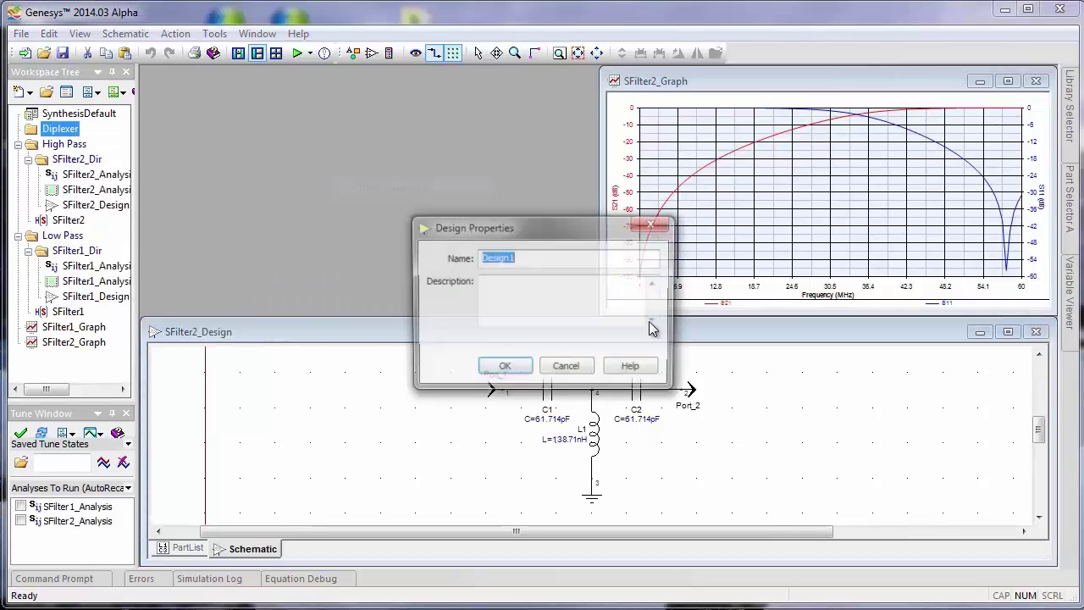
click(503, 366)
drag(566, 146, 510, 91)
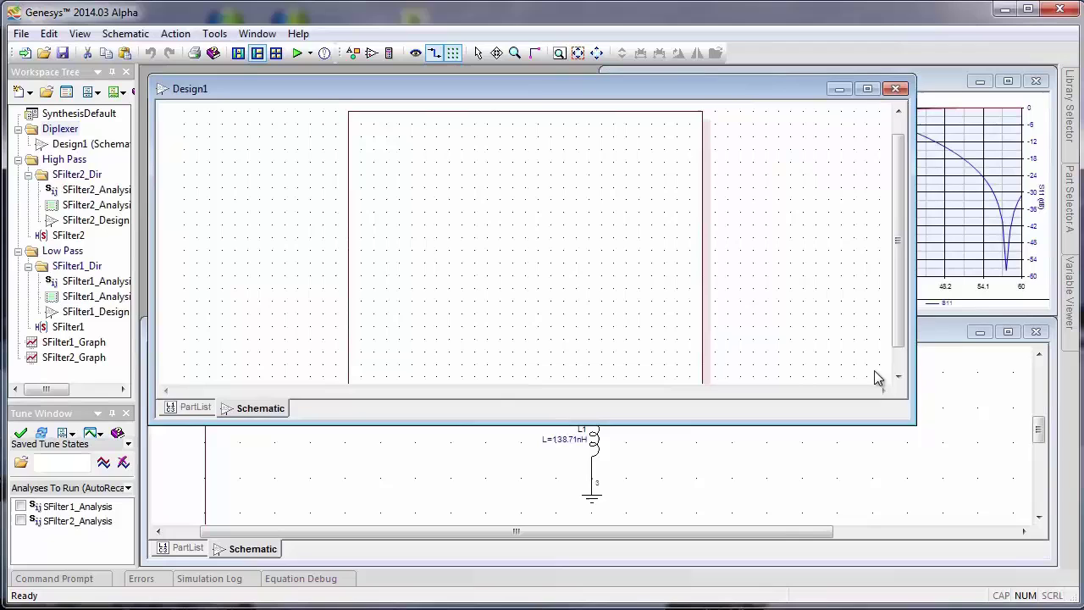
drag(911, 418, 661, 384)
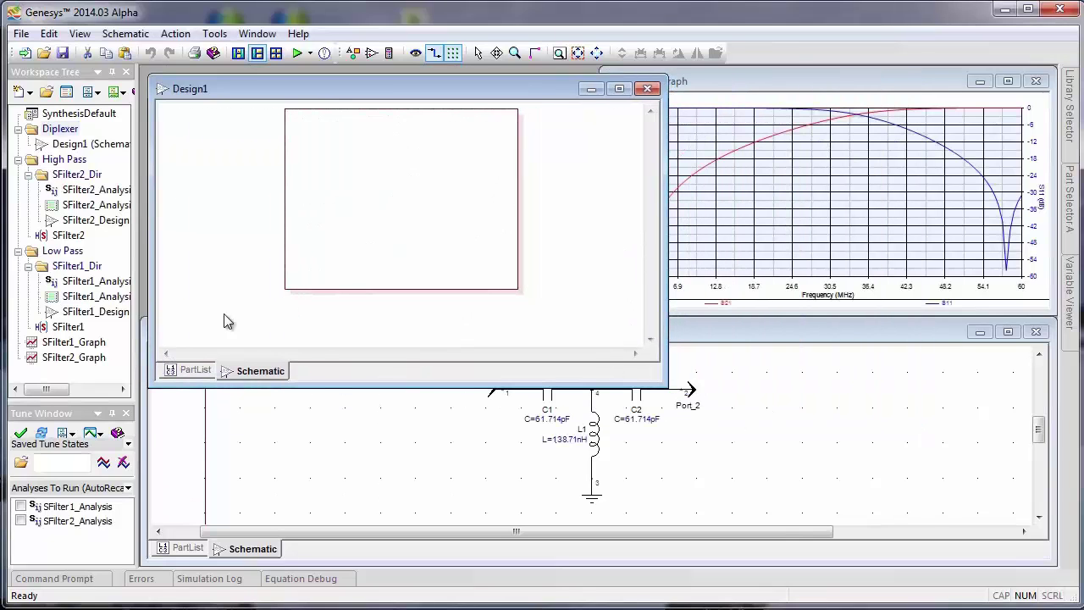
- Place the low-pass and high-pass designs into Design1 as Data1 and Data2, Data2 above
mouse_move(85, 312)
mouse_down()
mouse_move(394, 264)
mouse_move(387, 259)
mouse_up()
click(66, 238)
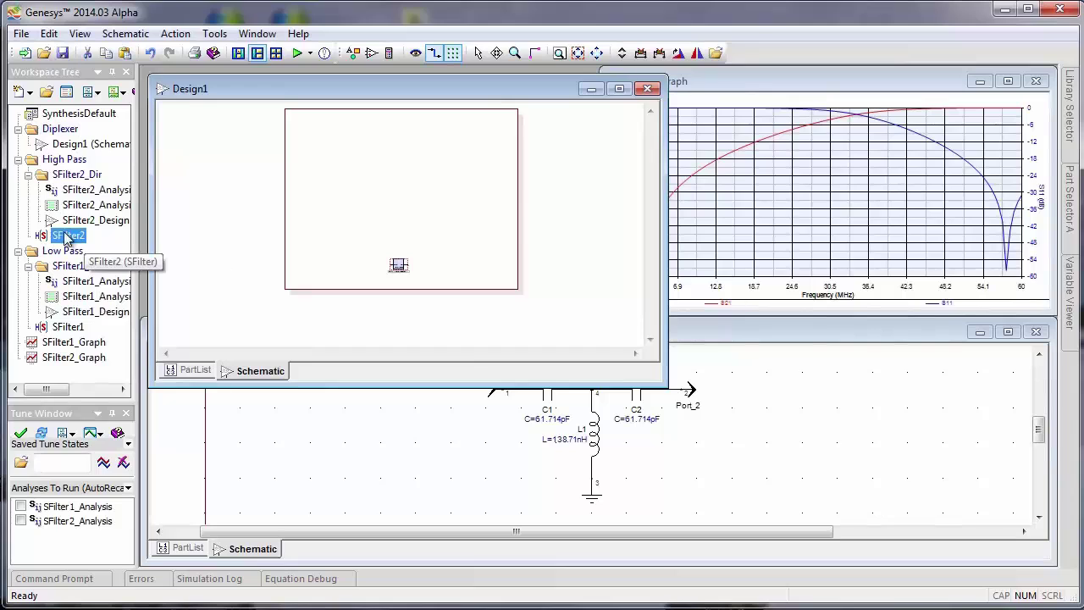
mouse_move(66, 237)
mouse_down()
mouse_move(310, 222)
mouse_move(382, 235)
mouse_move(229, 206)
mouse_move(93, 222)
mouse_move(404, 238)
mouse_up()
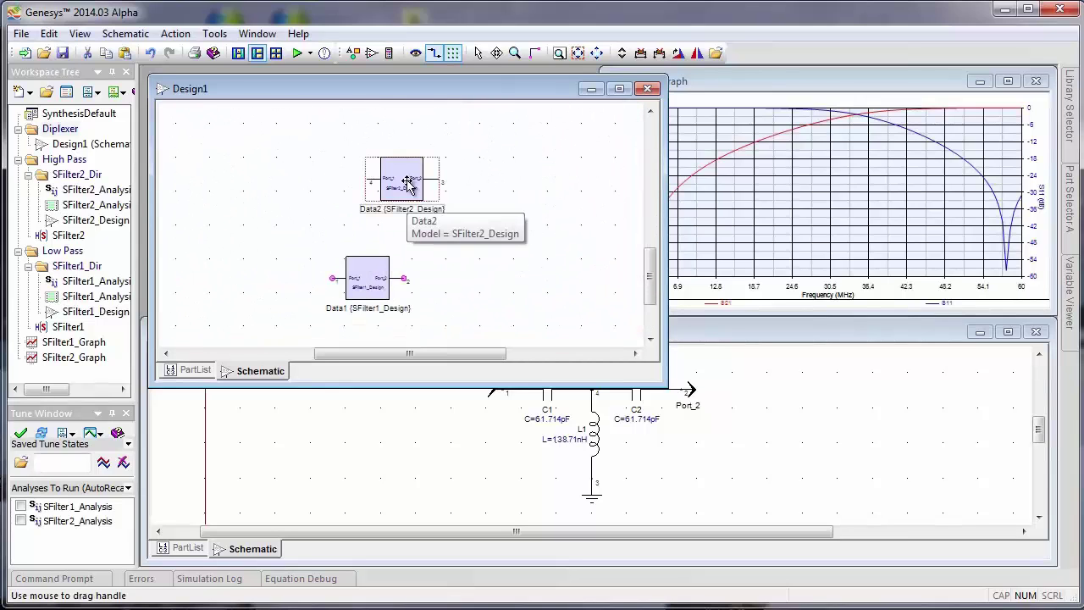
drag(407, 184, 382, 163)
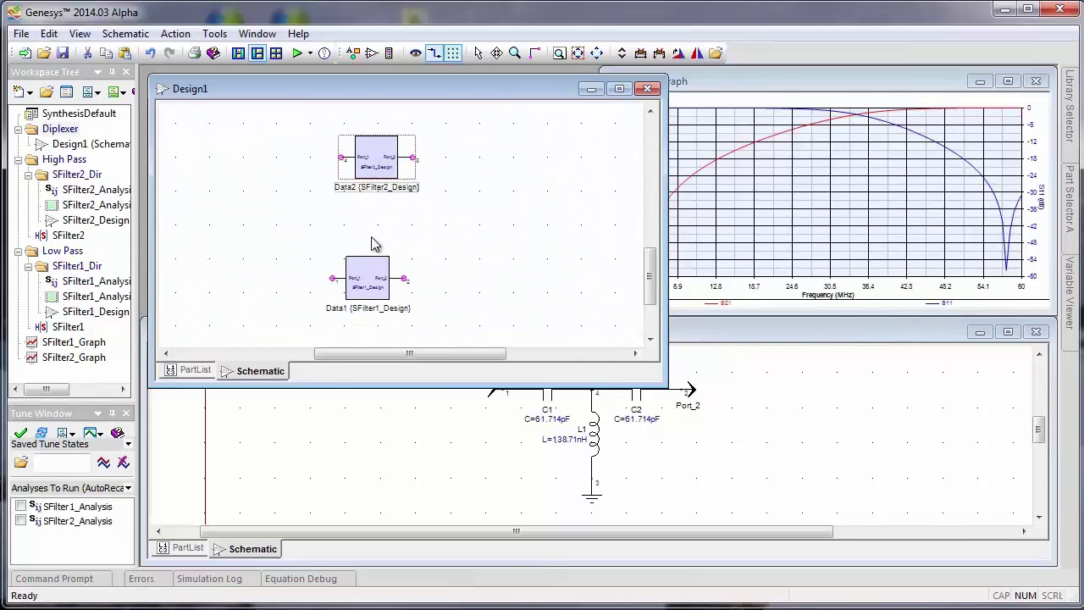
- Add 50 Ω ports to Data2's input and output and Data1's input, then wire Data1's output to Port_2
double_click(337, 159)
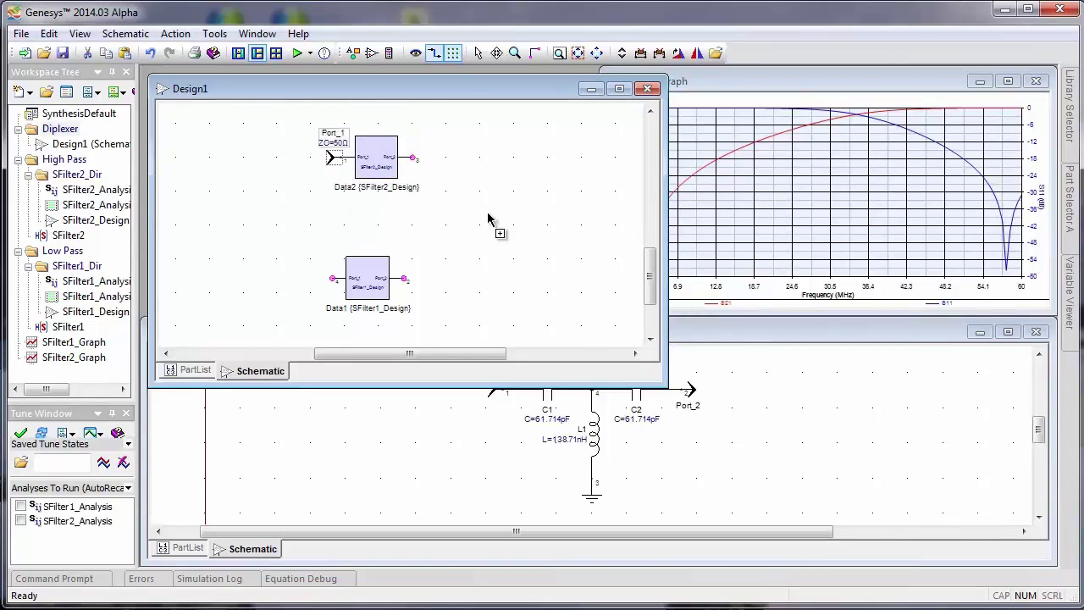
double_click(414, 159)
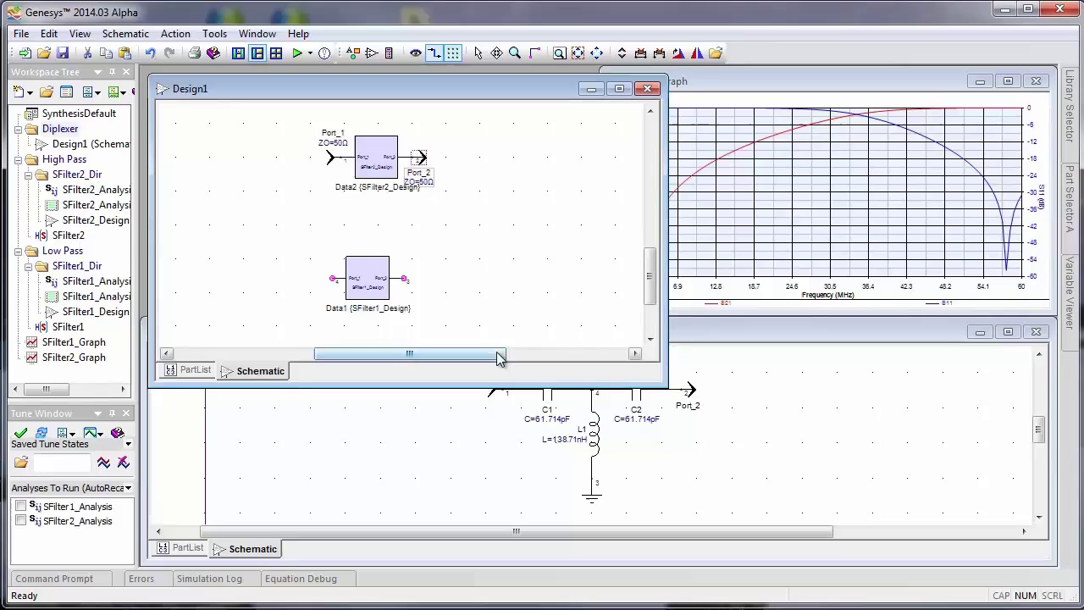
double_click(332, 279)
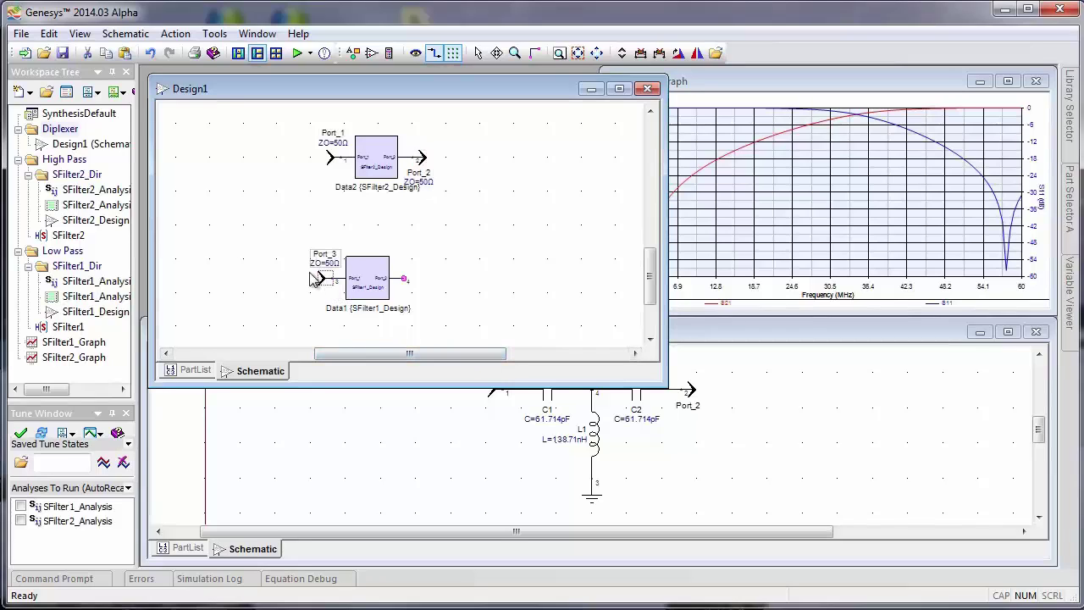
drag(407, 279, 410, 163)
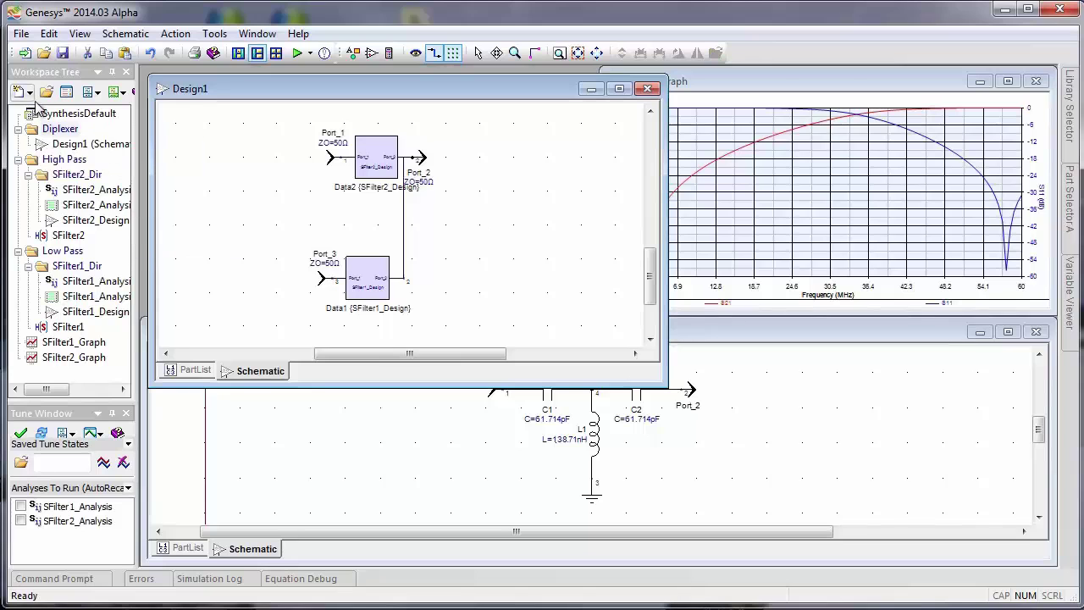
- Add a Linear1 analysis of Design1 to Diplexer, sweeping from 0 to 100 MHz
right_click(58, 134)
mouse_move(107, 142)
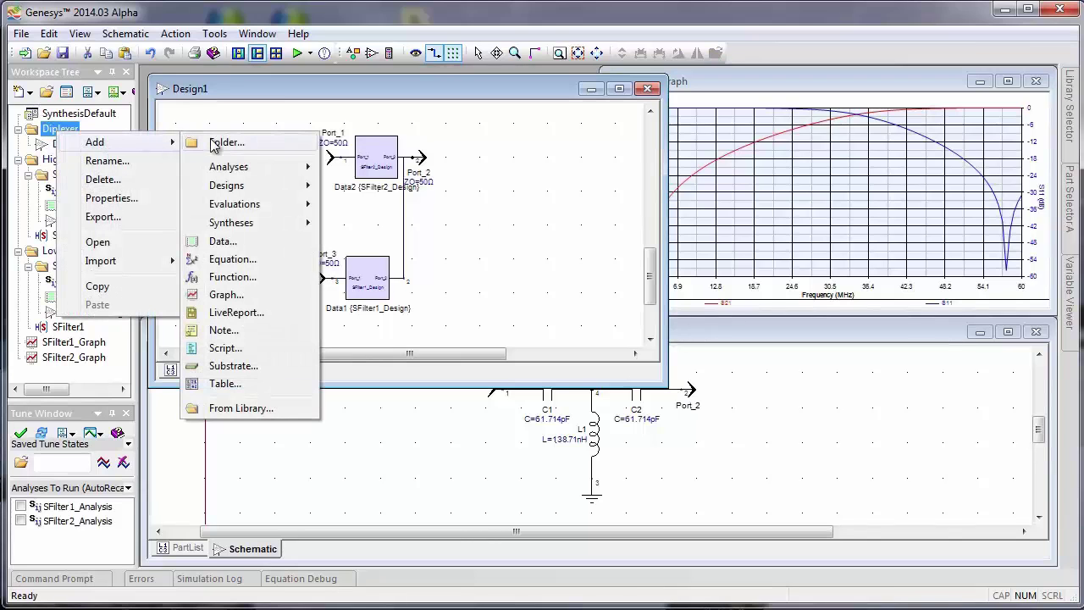
mouse_move(248, 172)
click(373, 173)
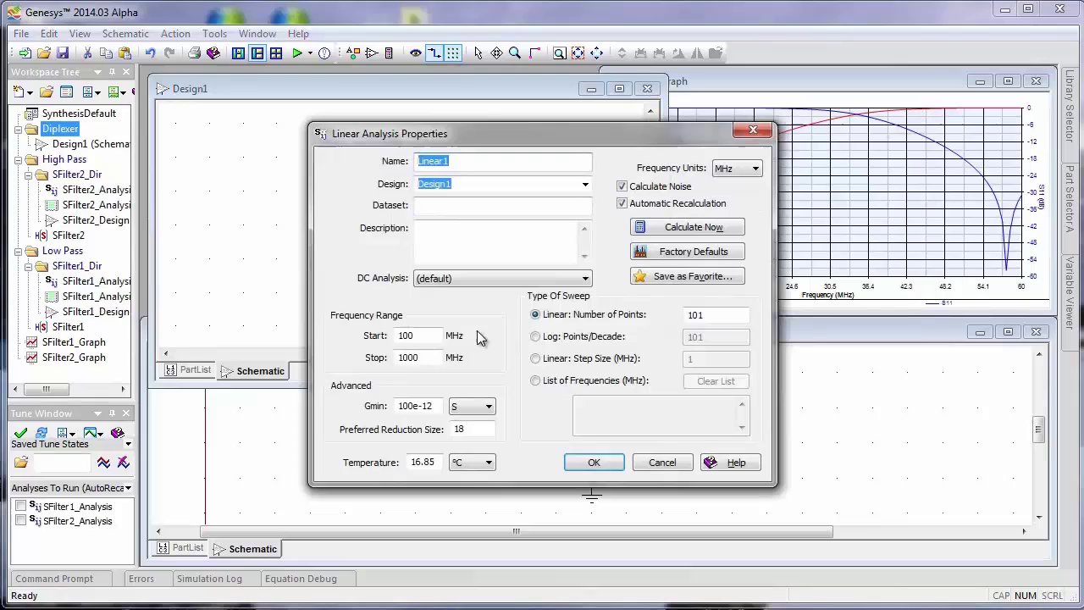
double_click(414, 333)
text(0)
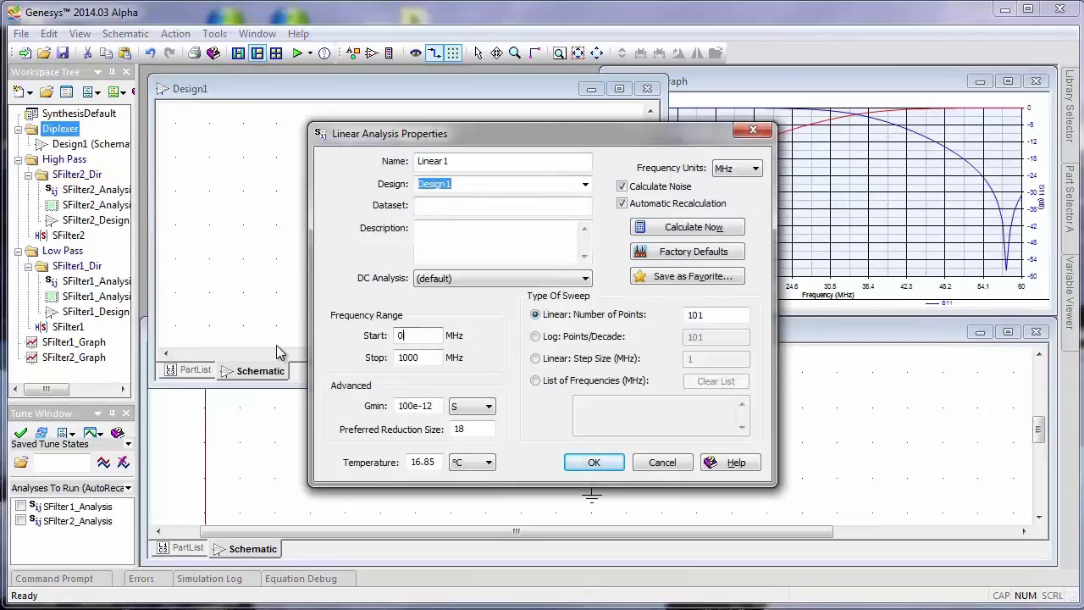
drag(423, 357, 337, 356)
text(100)
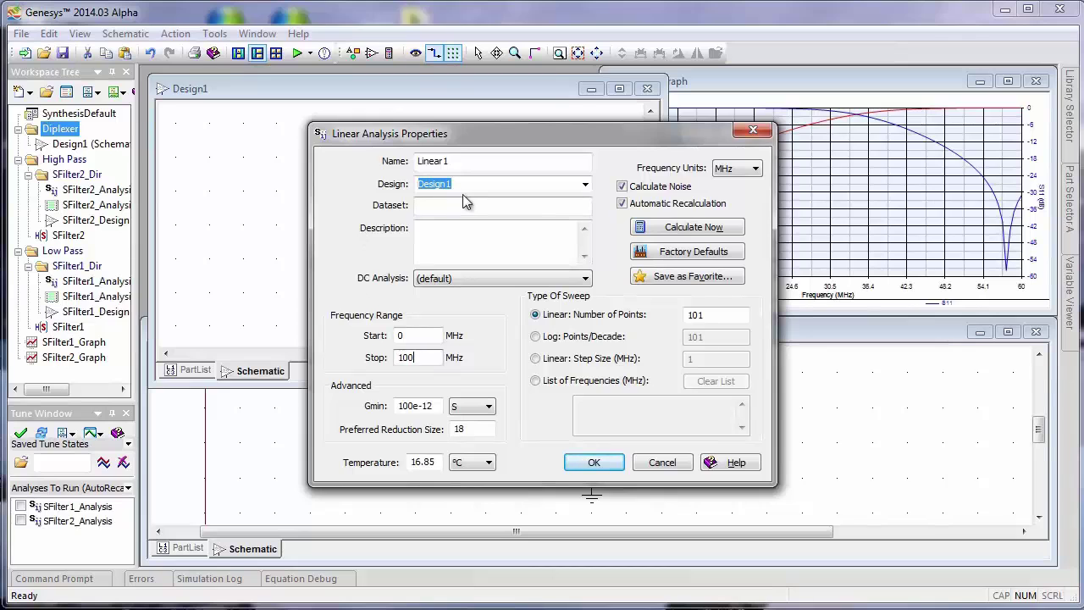
click(603, 464)
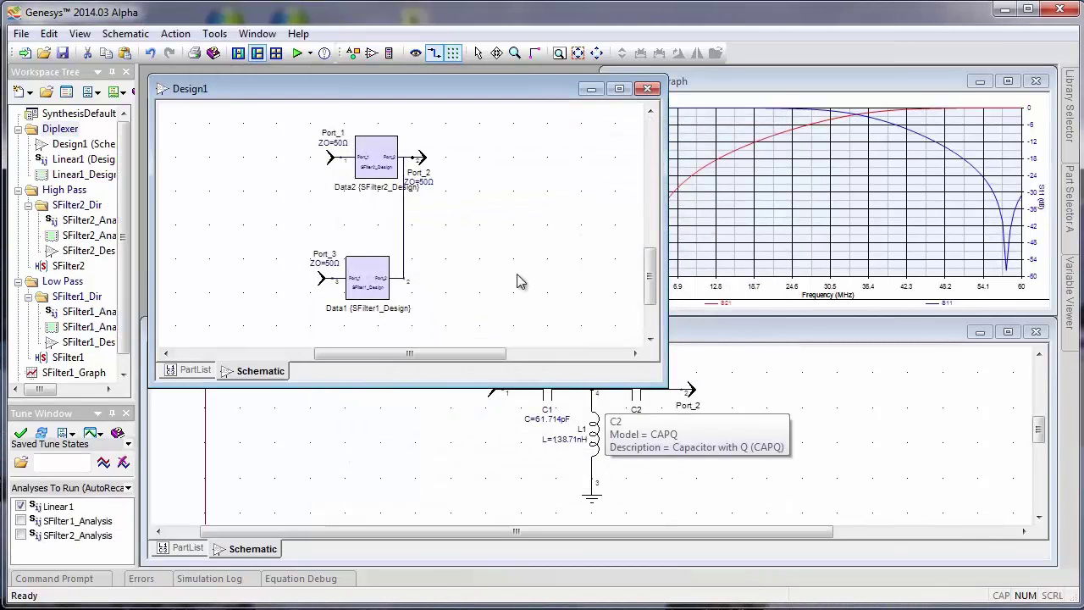
- Create a graph of Port_2's relevant S-parameters and make its window taller
click(421, 159)
right_click(421, 159)
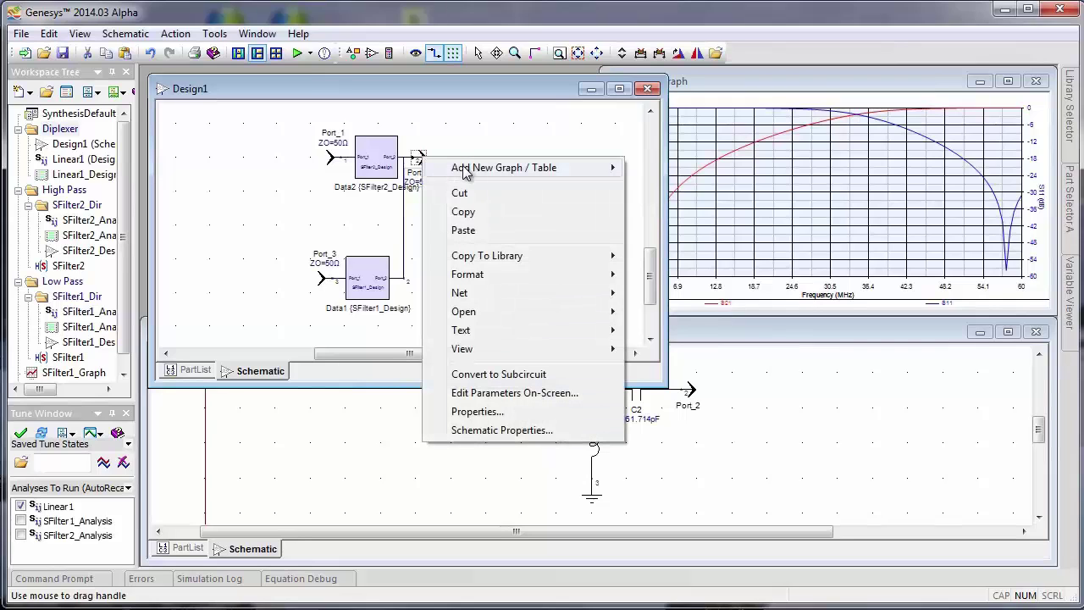
mouse_move(466, 172)
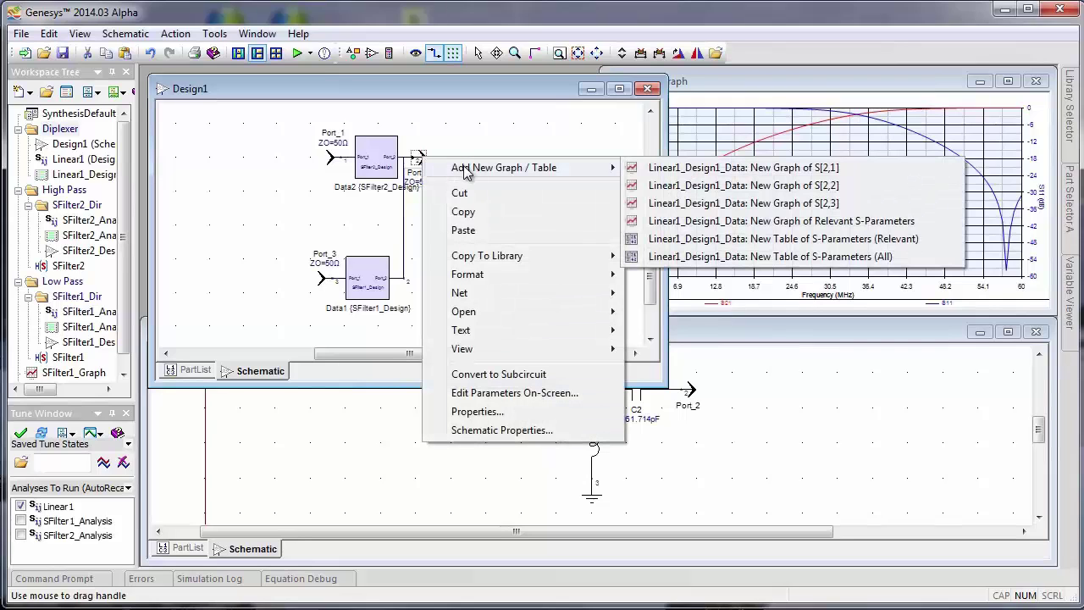
click(811, 222)
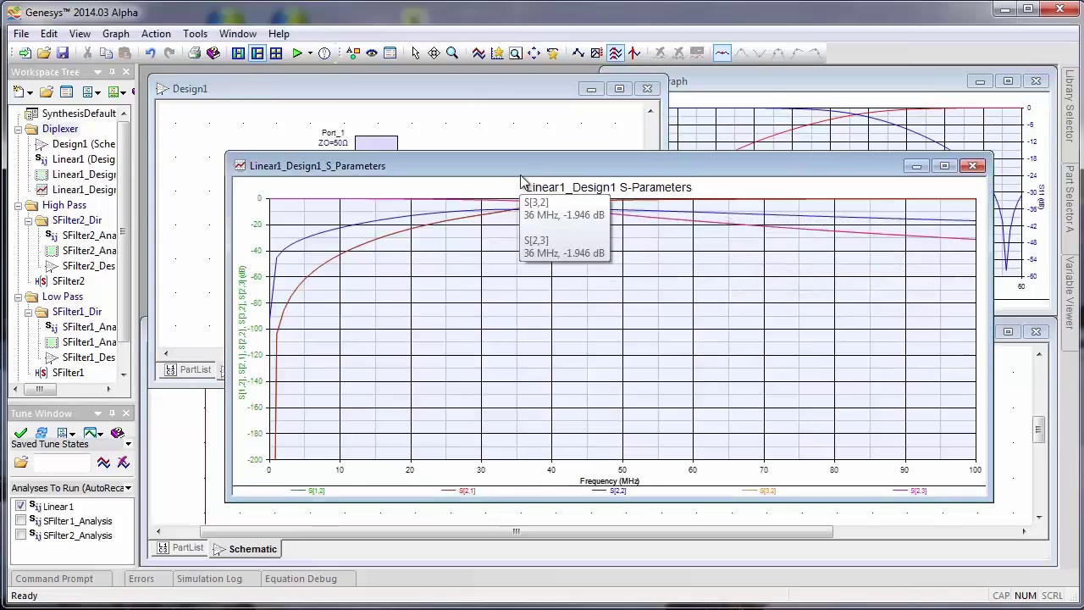
drag(525, 154, 525, 99)
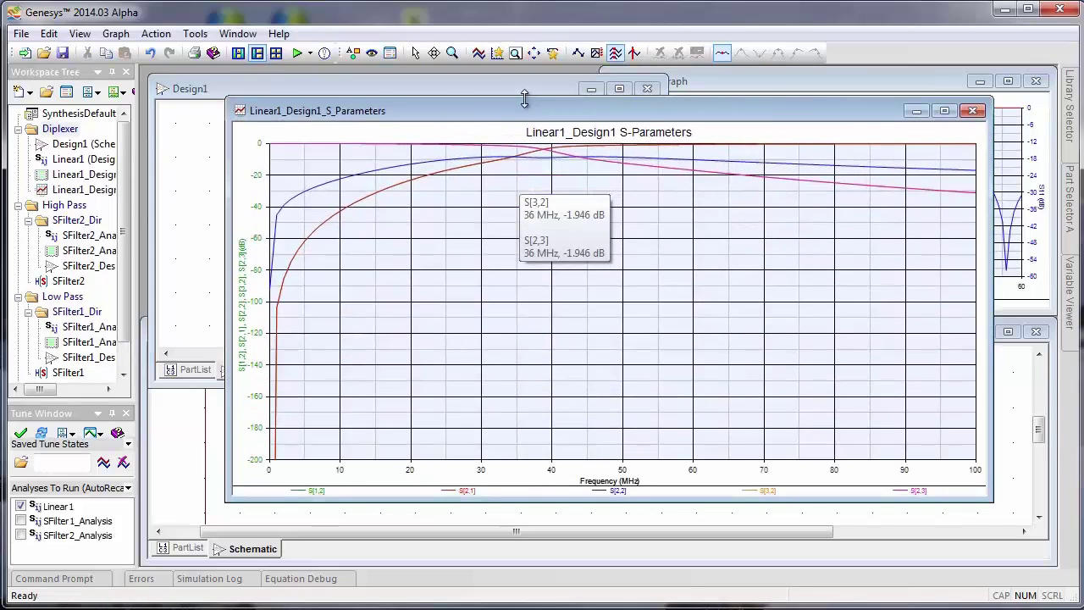
double_click(446, 379)
- Turn off y-axis auto-scale and set the minimum to -60 dB with 6 divisions
click(310, 383)
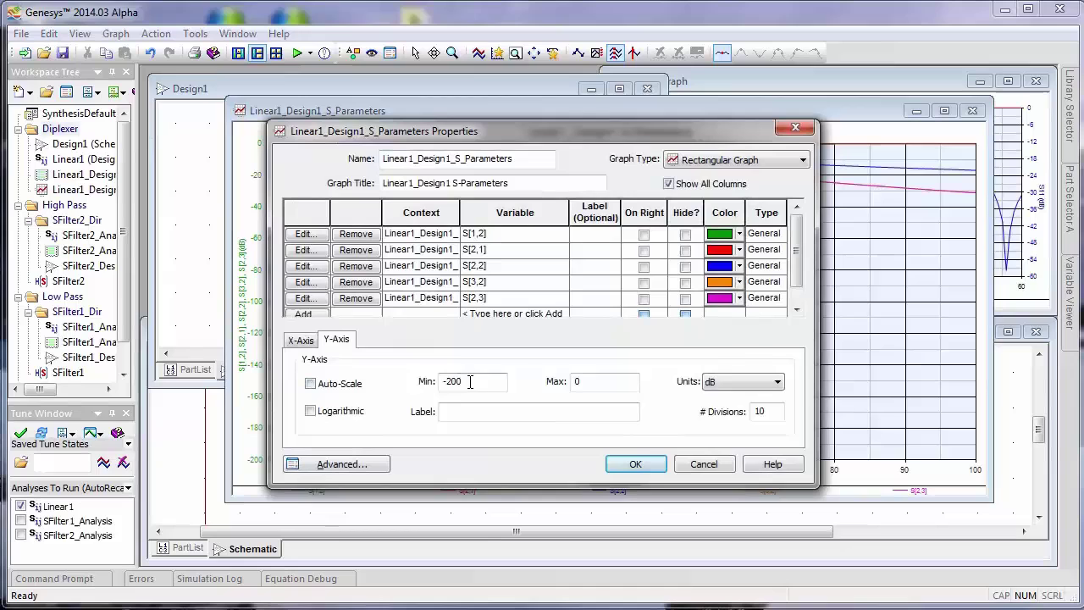
double_click(470, 381)
text(-60)
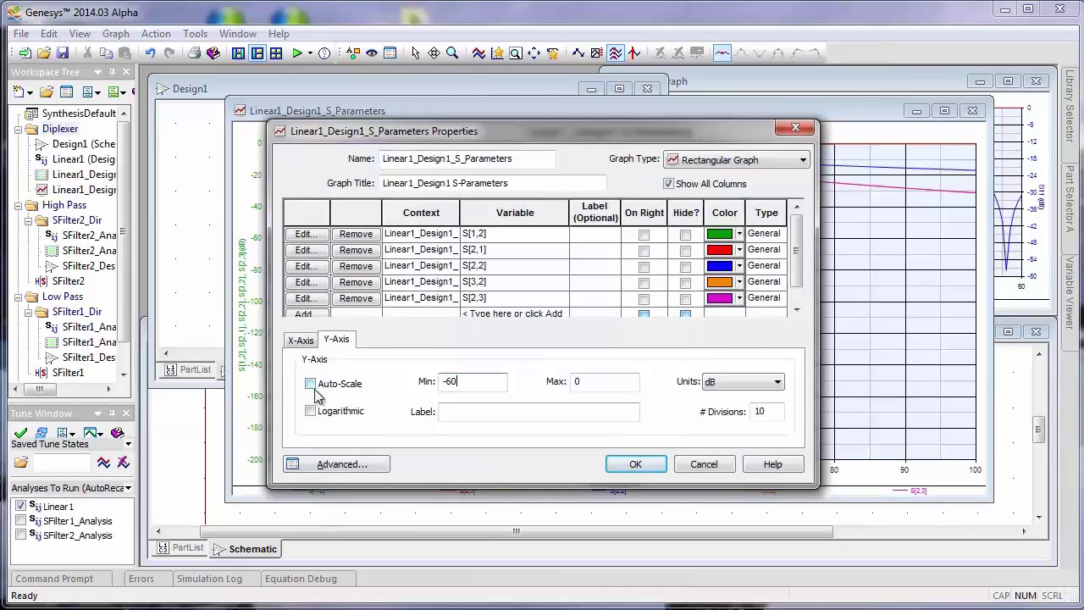
double_click(770, 413)
text(6)
click(635, 464)
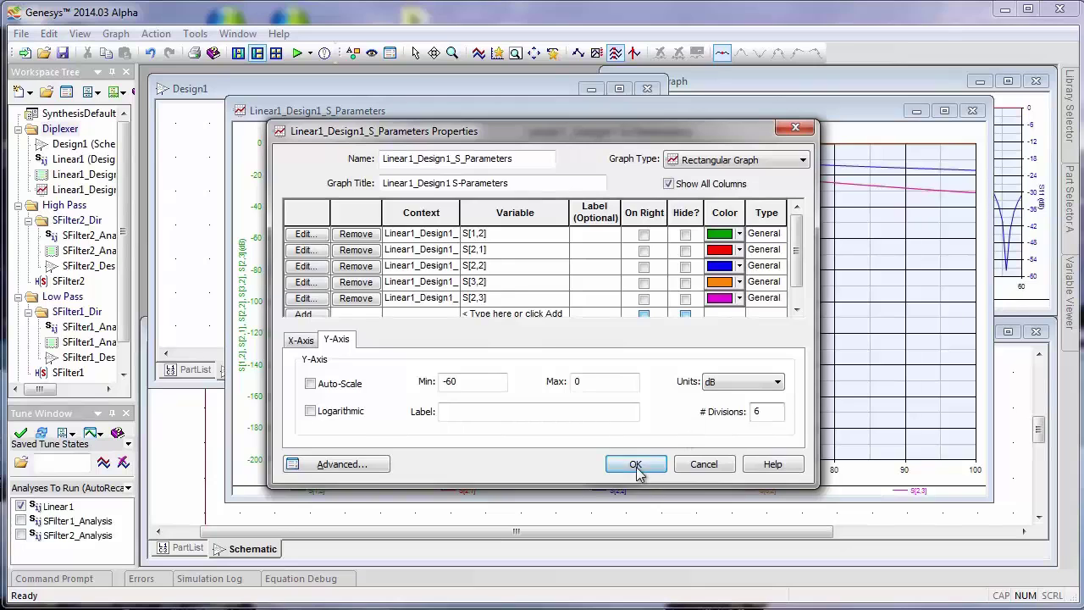
- Move and shrink the S-parameter graph window so the schematic beneath shows
drag(527, 117, 453, 94)
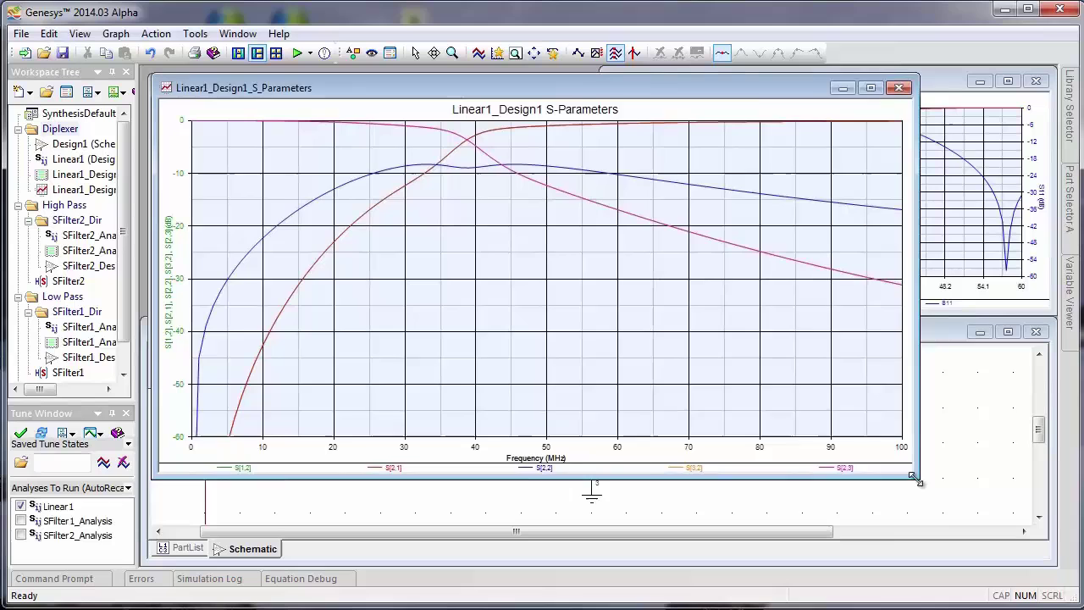
drag(916, 478, 846, 497)
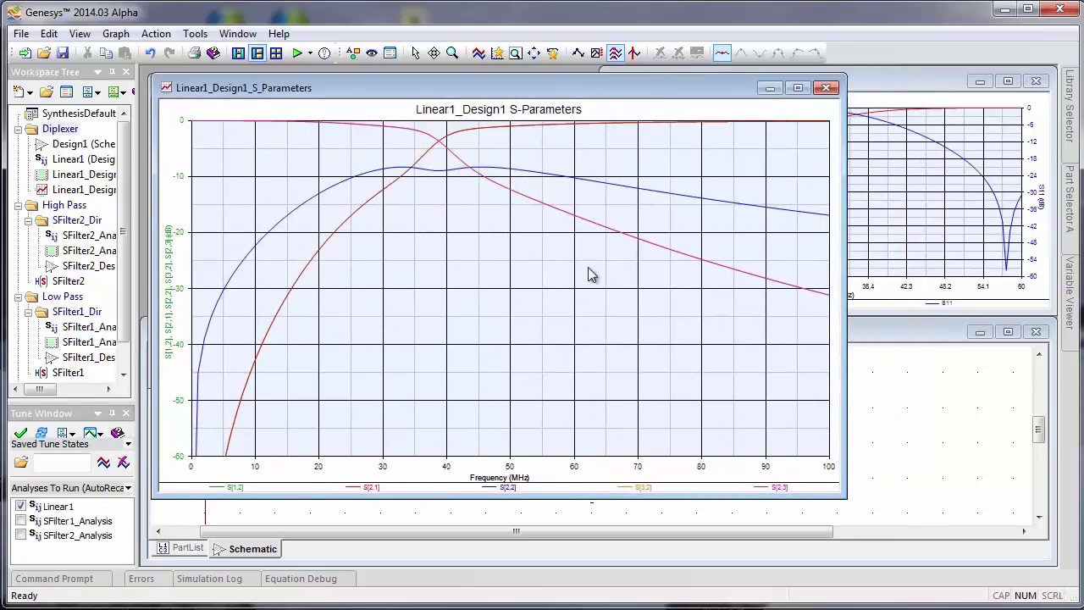
mouse_move(382, 131)
mouse_move(545, 119)
drag(532, 91, 521, 85)
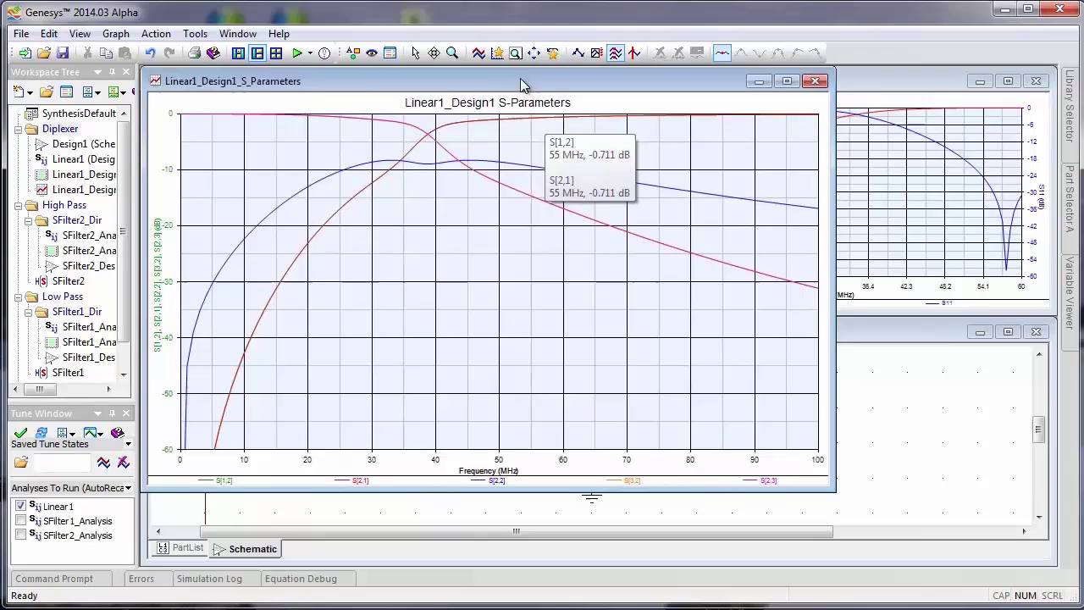
drag(835, 483, 689, 390)
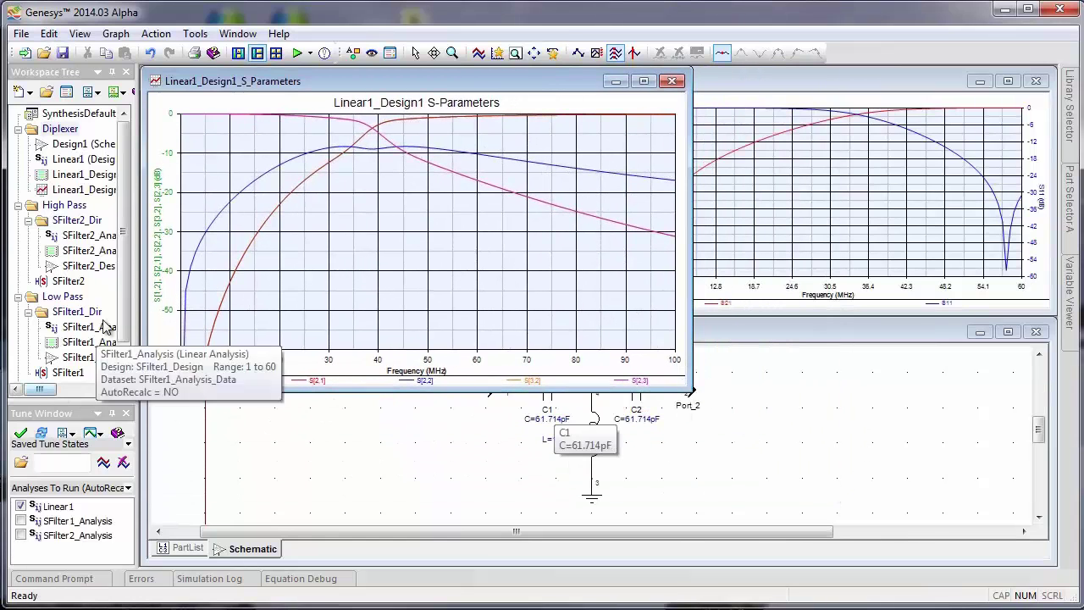
scroll(125, 337, down, 1)
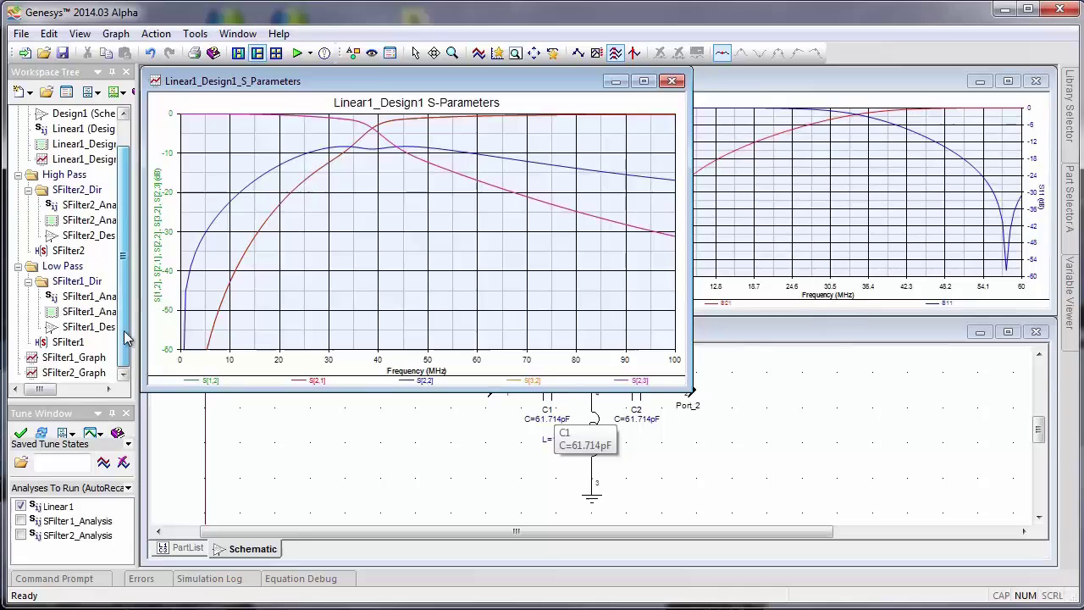
- Add a 45.5 MHz transmission zero to row 4 of SFilter1's Zero Frequency table
double_click(68, 341)
mouse_move(377, 82)
mouse_down()
mouse_move(385, 78)
mouse_move(383, 280)
mouse_up()
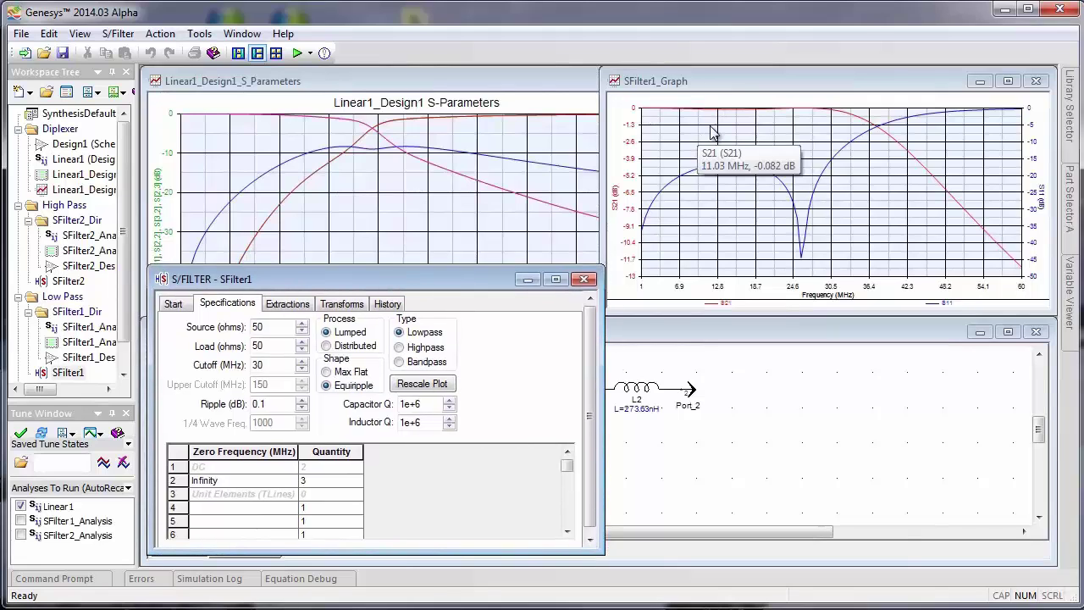
click(214, 509)
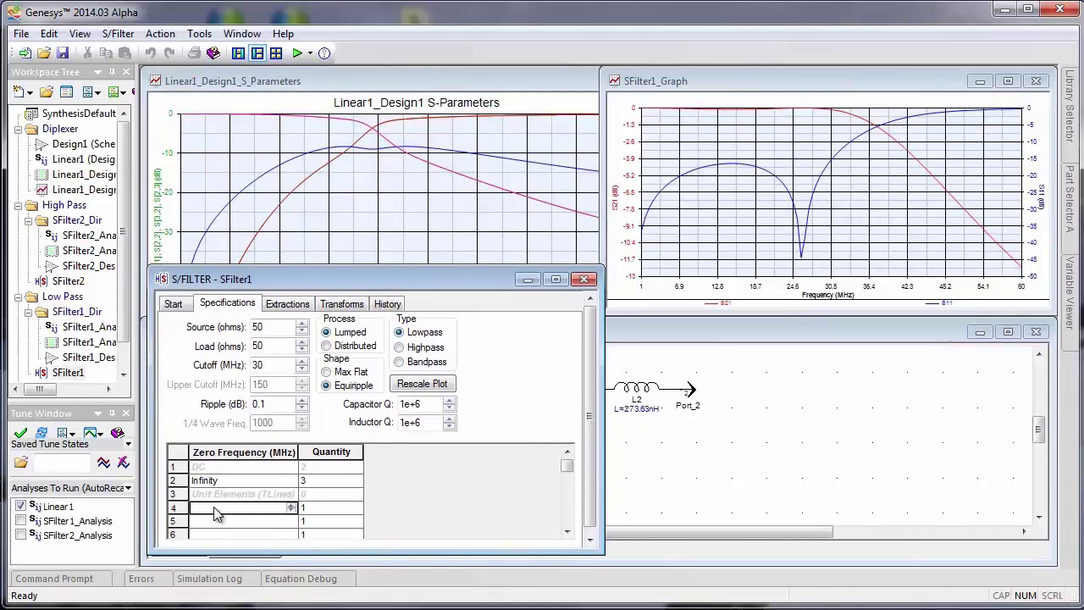
text(45.5)
click(761, 424)
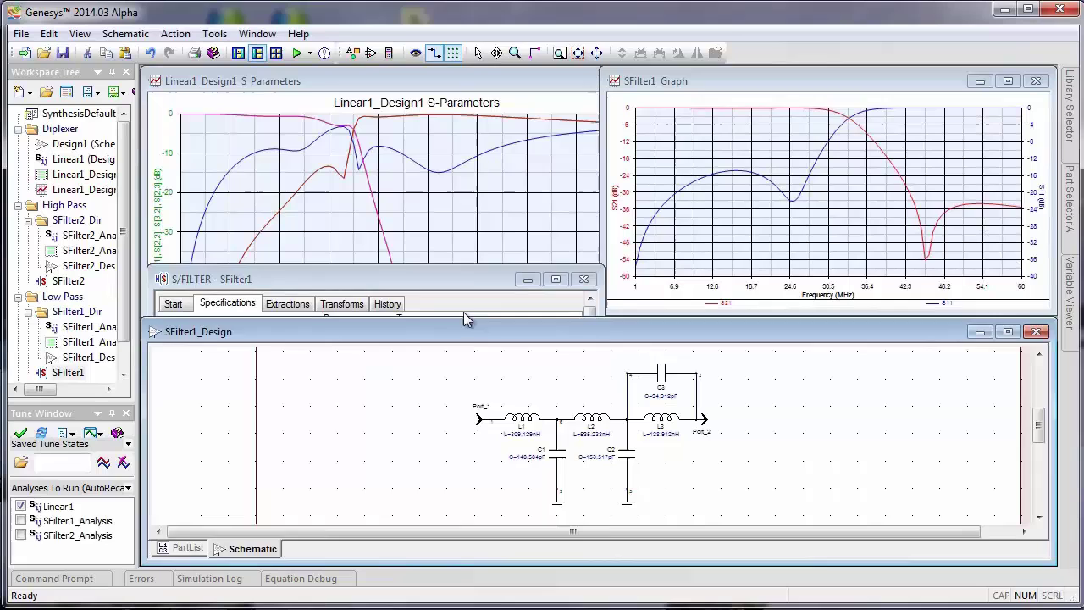
click(464, 313)
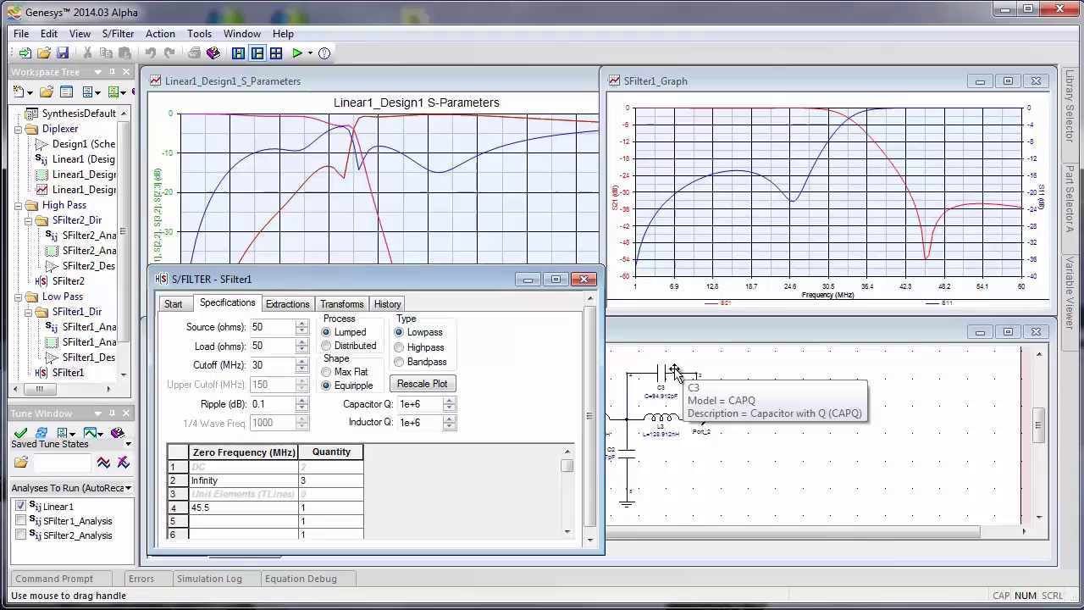
- Switch SFilter1 to the third extraction solution with 309.129 nH end inductors, then close its designer
click(292, 303)
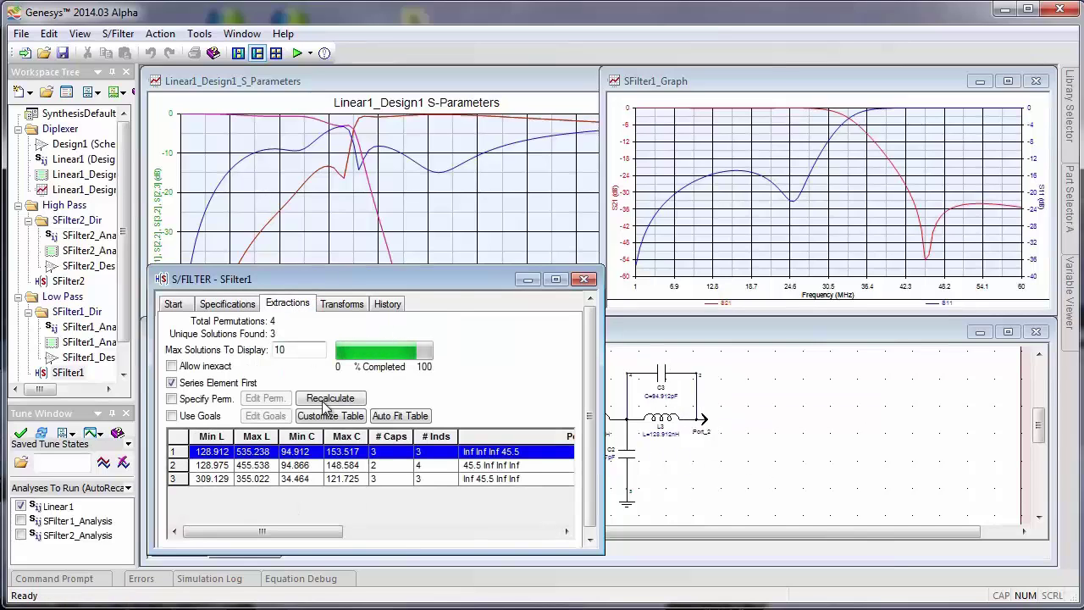
click(432, 466)
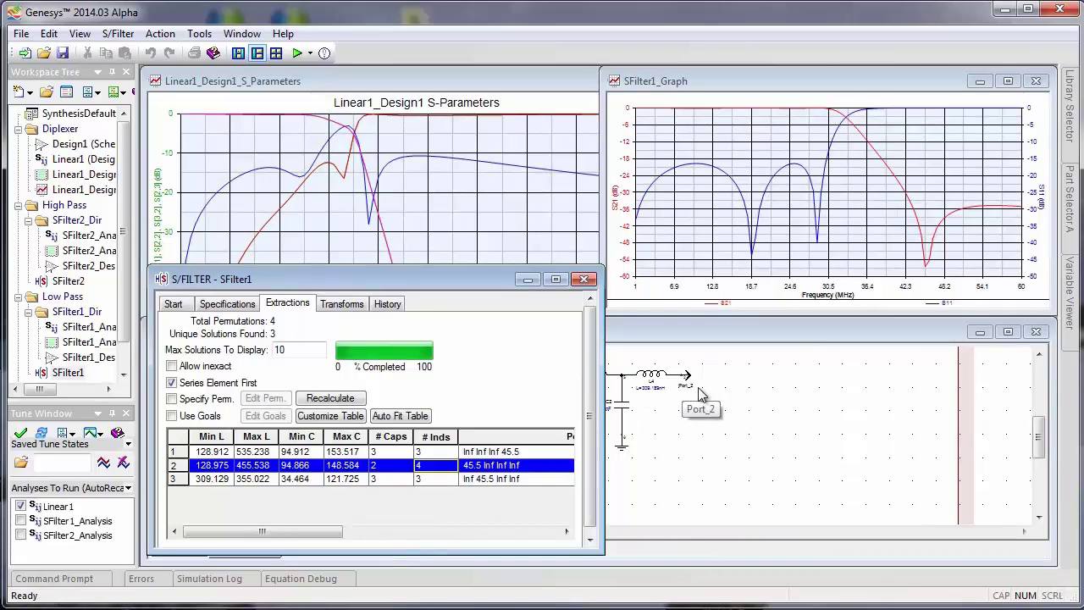
mouse_move(221, 176)
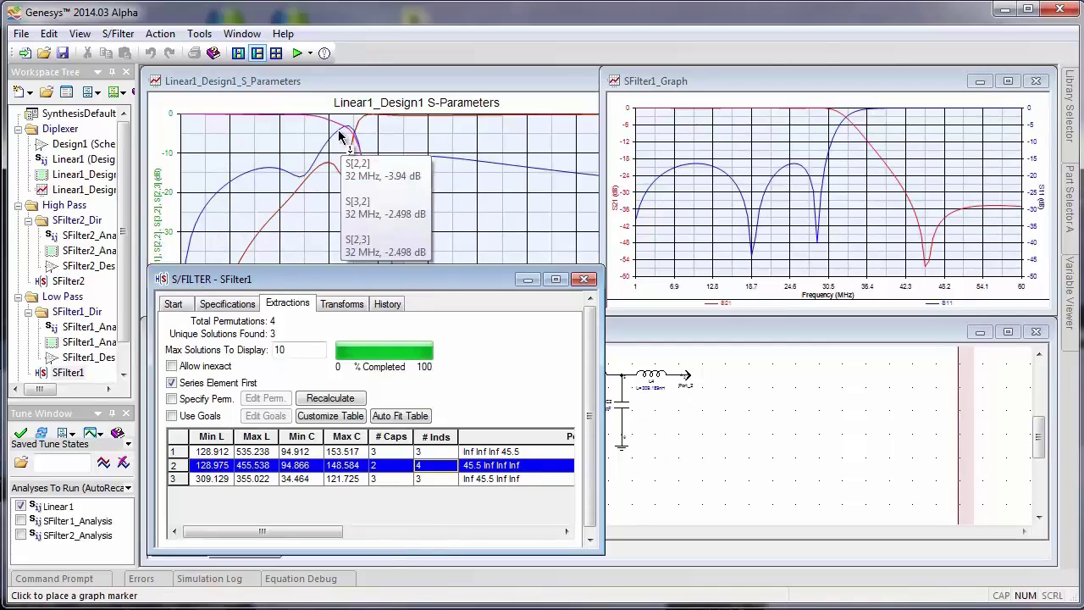
mouse_move(266, 115)
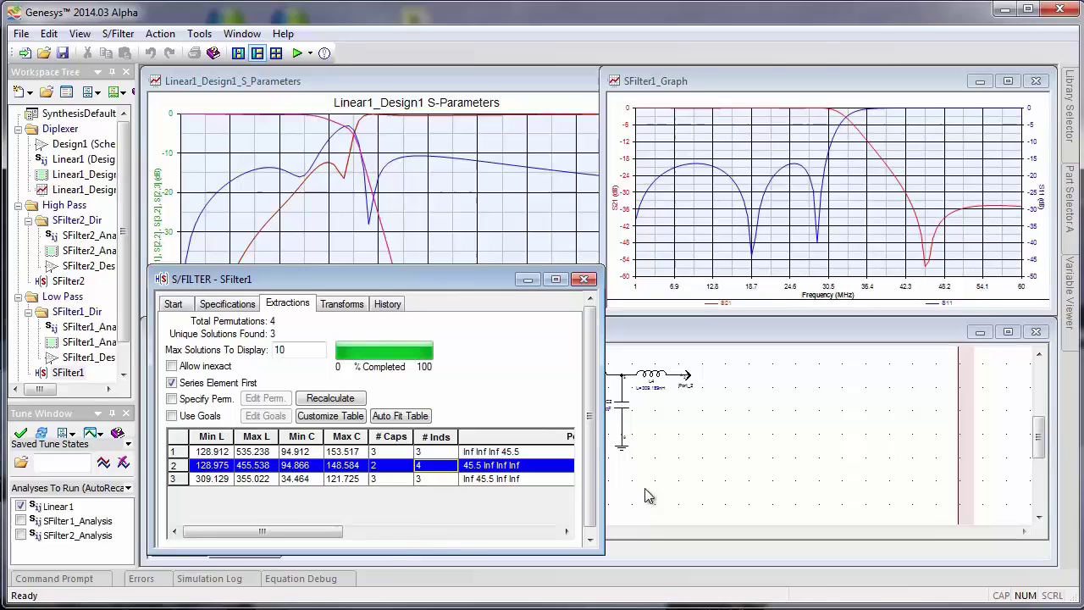
click(429, 479)
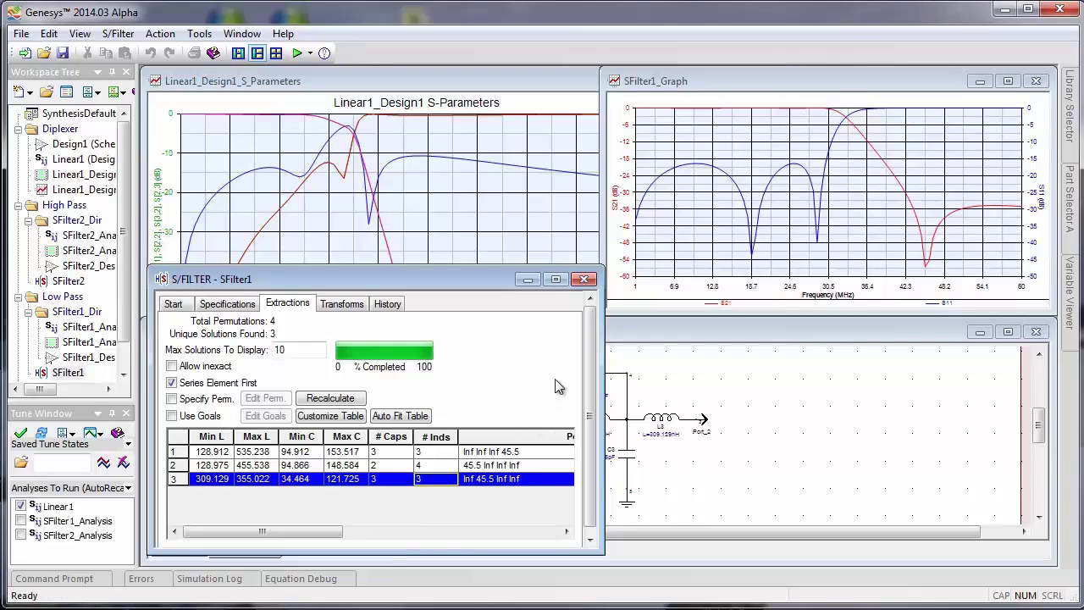
click(584, 279)
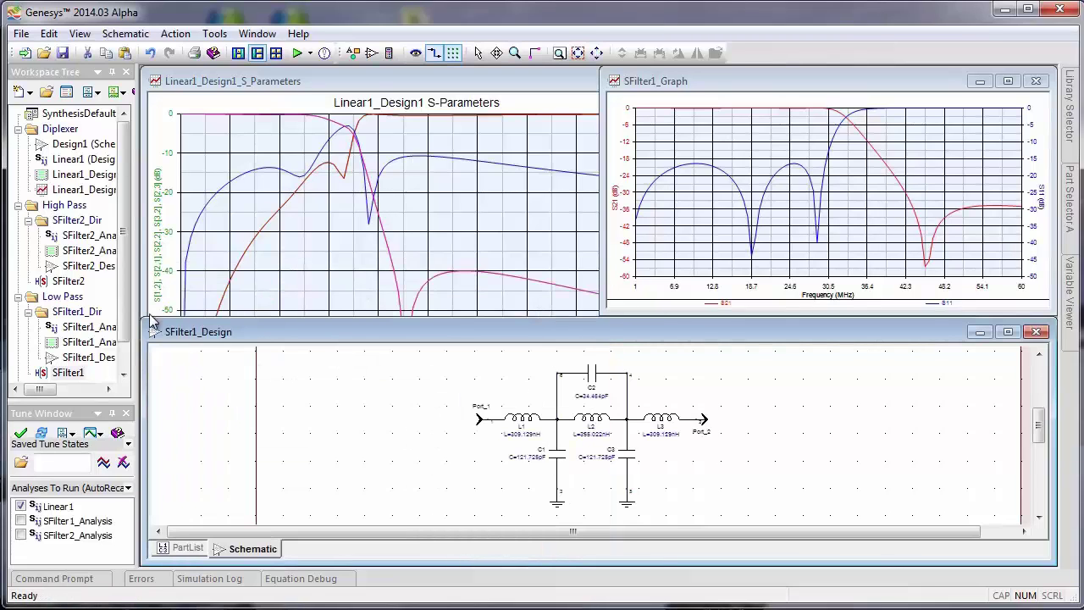
- Give the high-pass SFilter2 a 35.5 MHz transmission zero in row 4 of its Zero Frequency table
double_click(68, 281)
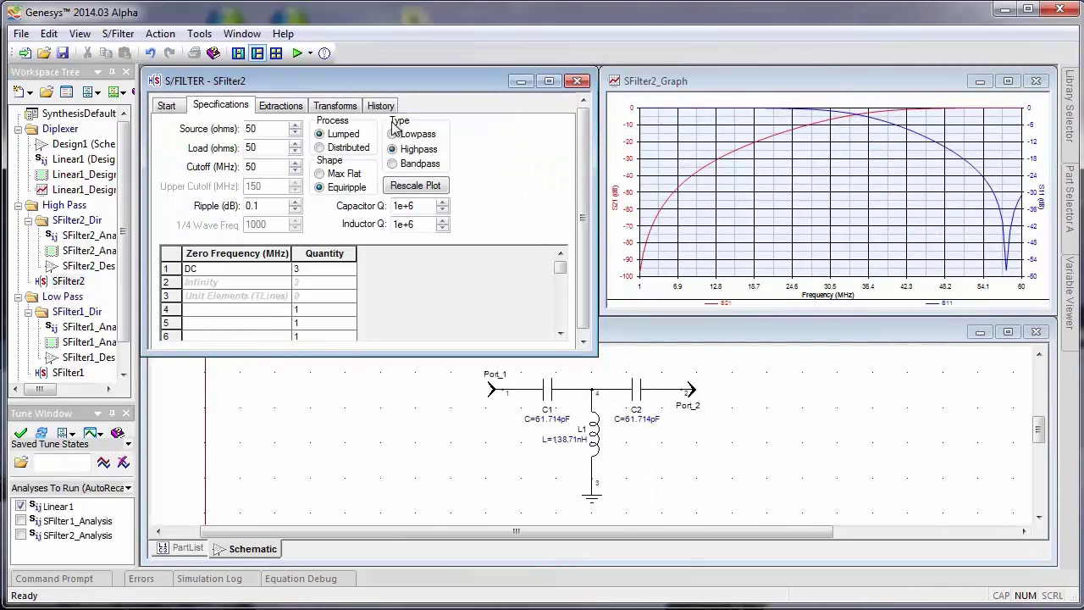
drag(412, 81, 414, 275)
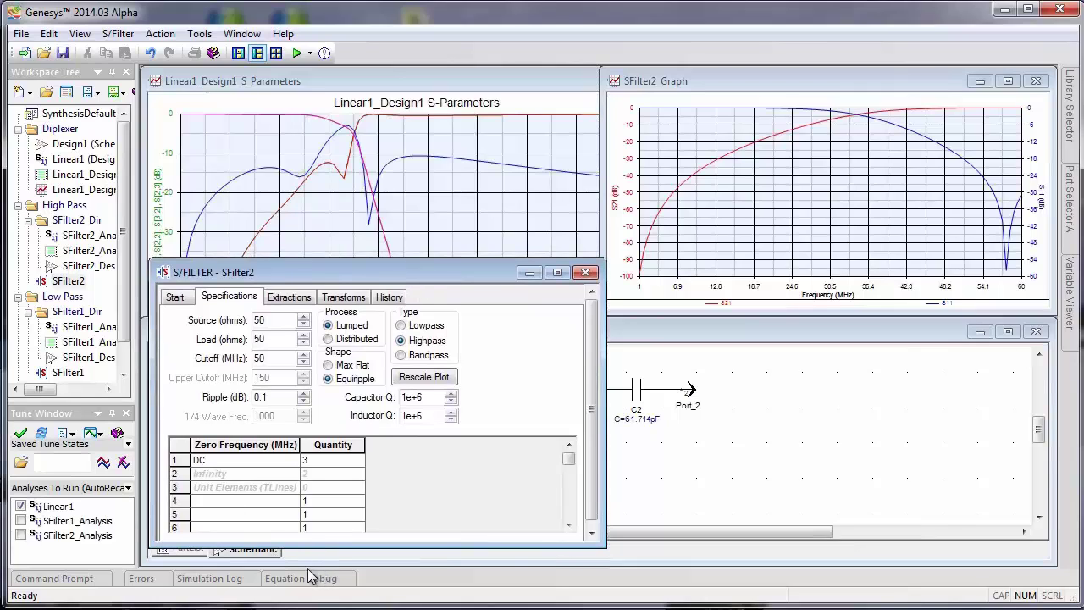
click(225, 499)
text(35.5)
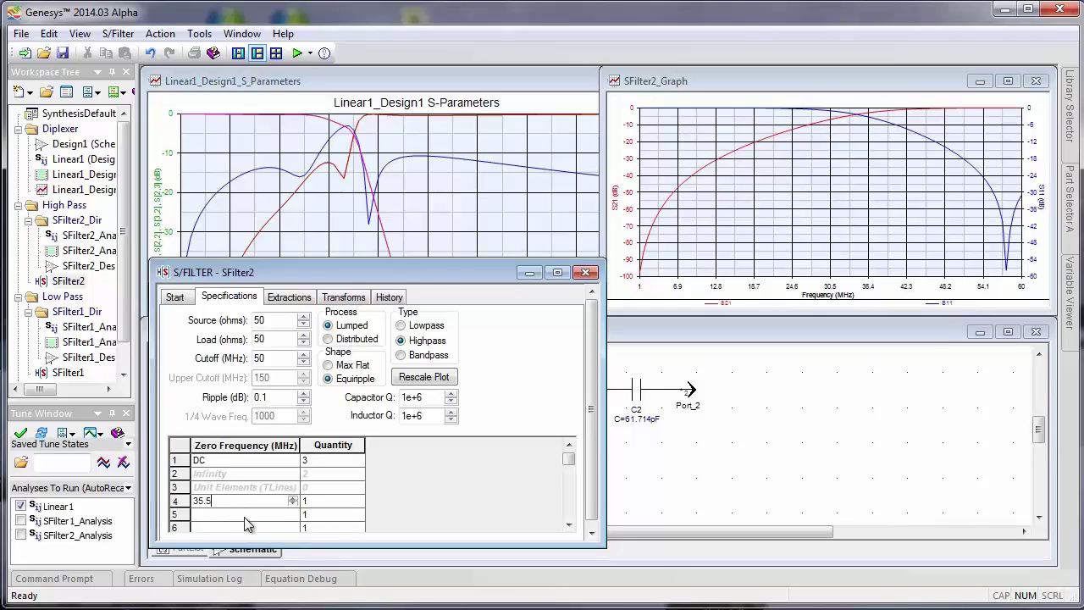
click(244, 517)
mouse_move(881, 191)
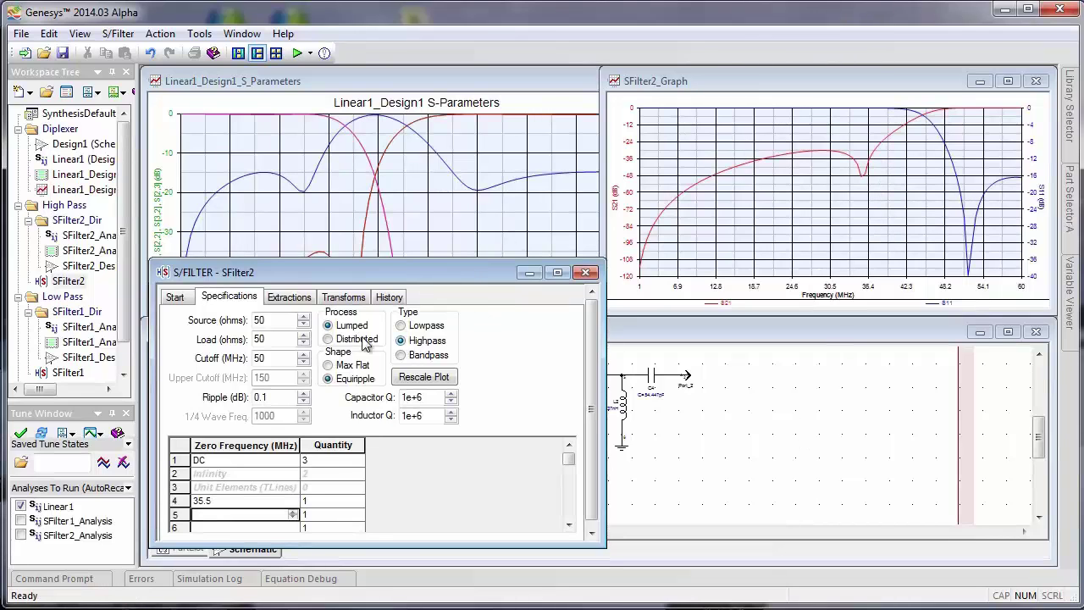
- View SFilter2's extractions, enlarge the Linear1_Design1 diplexer graph, and bring the SFilter2_Design schematic forward
click(286, 298)
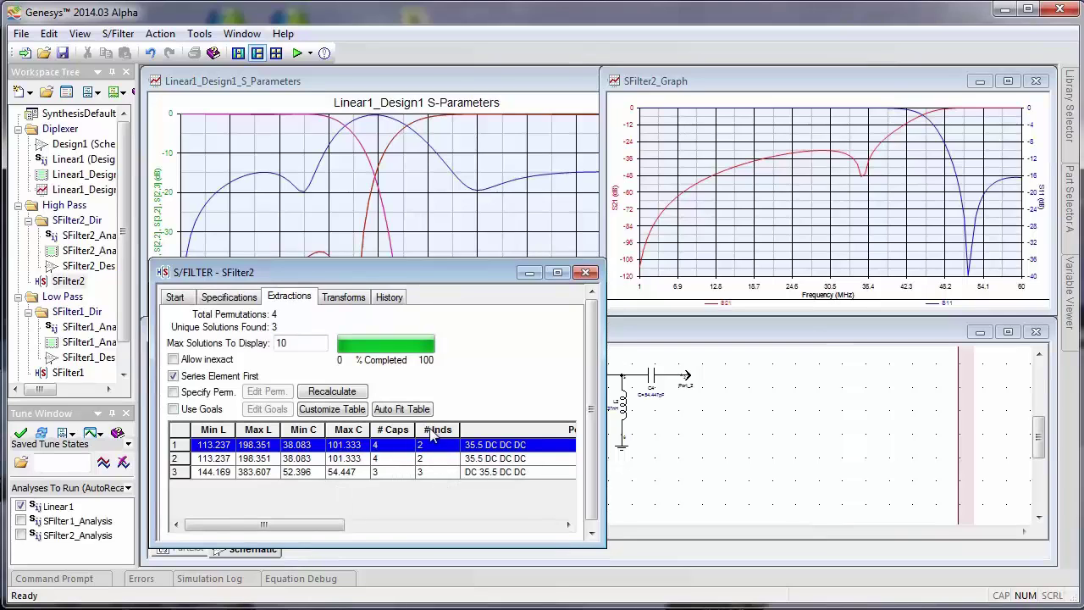
click(474, 95)
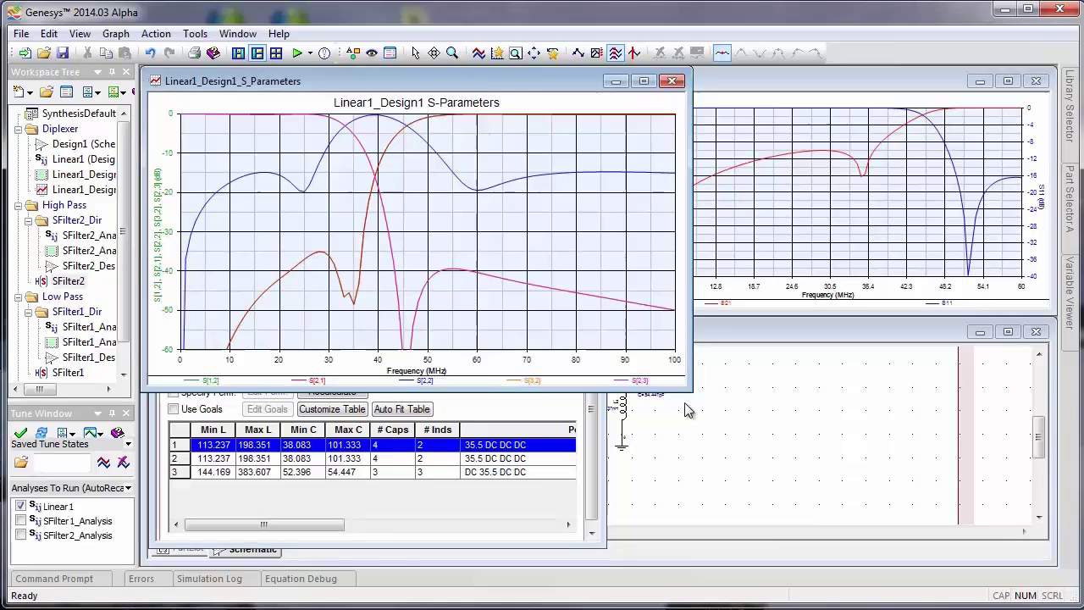
mouse_move(691, 390)
mouse_down()
mouse_move(799, 544)
mouse_move(821, 549)
mouse_up()
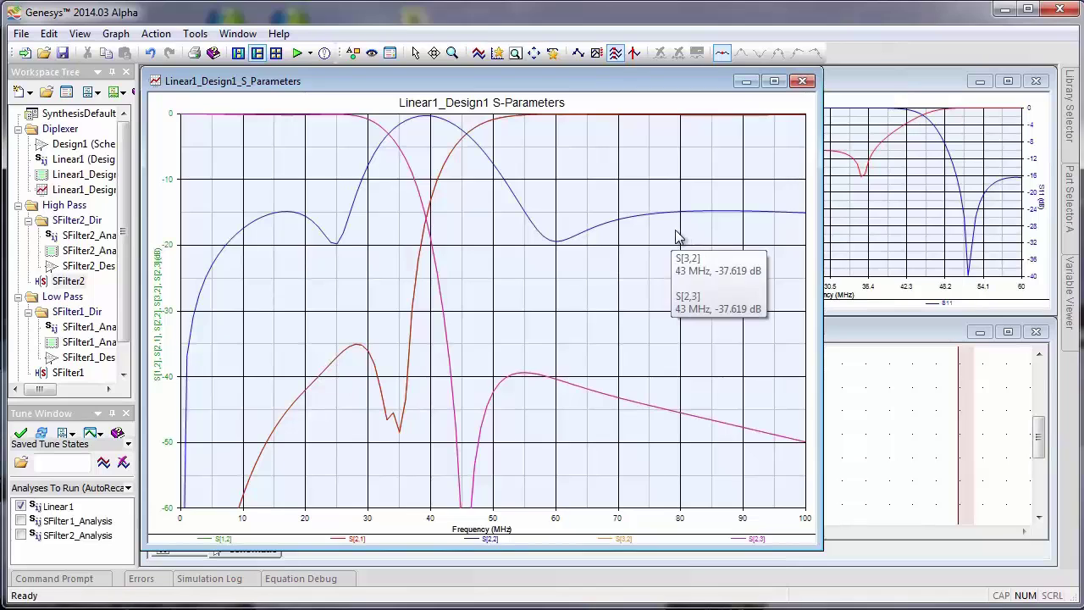
click(875, 432)
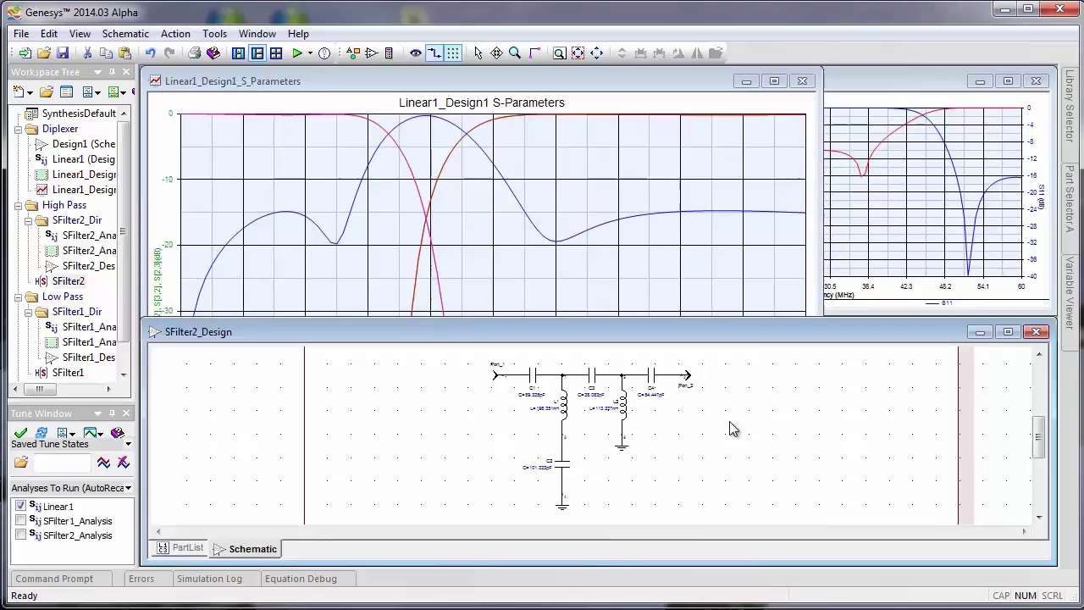